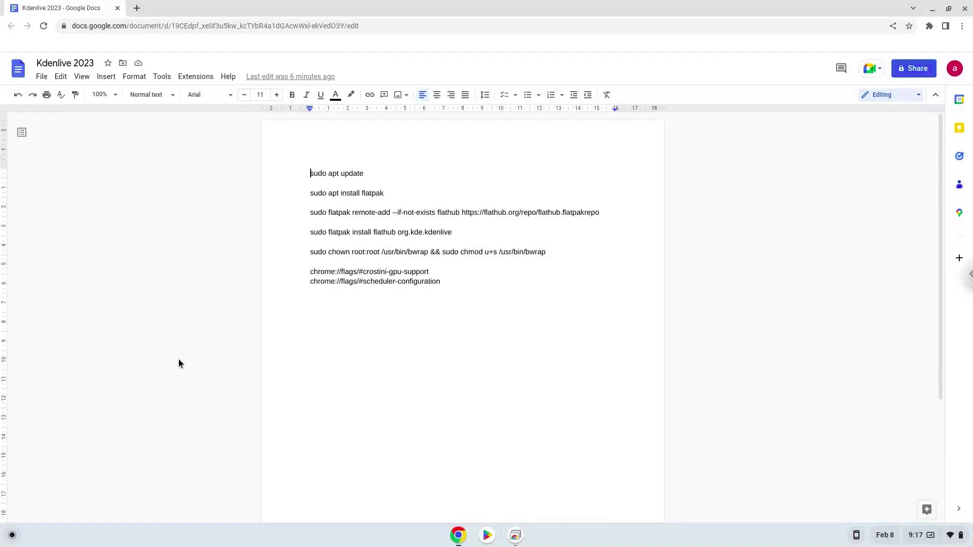
Copy the chrome://flags/#crostini-gpu-support line from the document and open it in Chrome.
triple_click(372, 275)
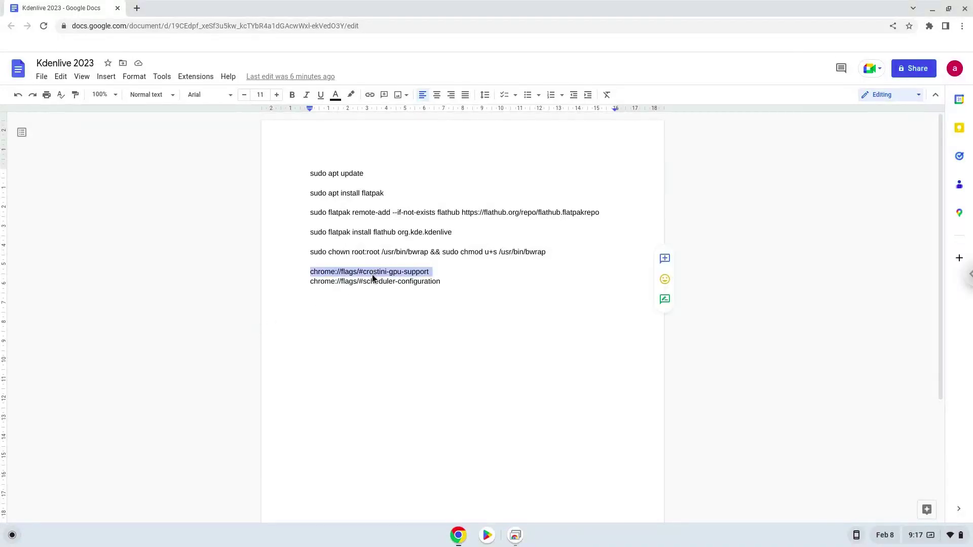
right_click(373, 275)
click(398, 285)
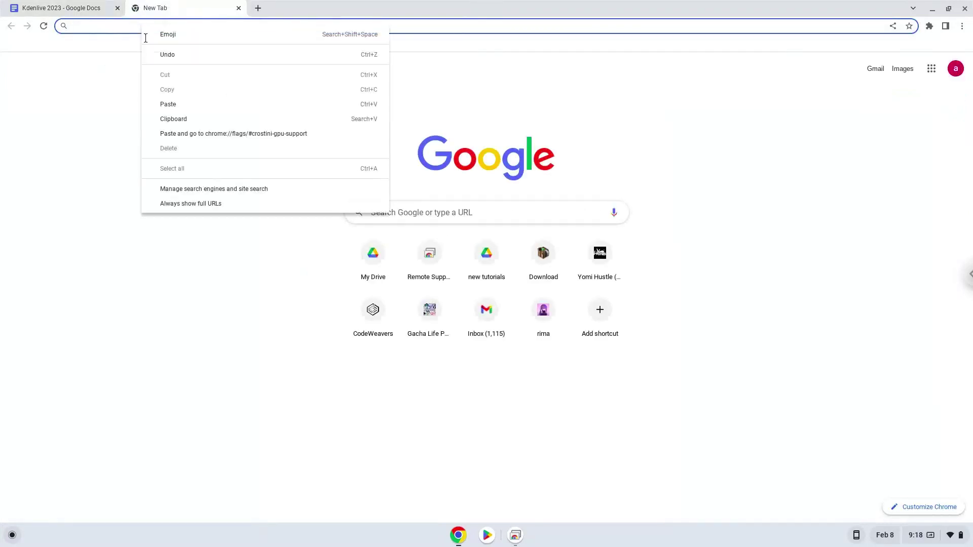
click(181, 134)
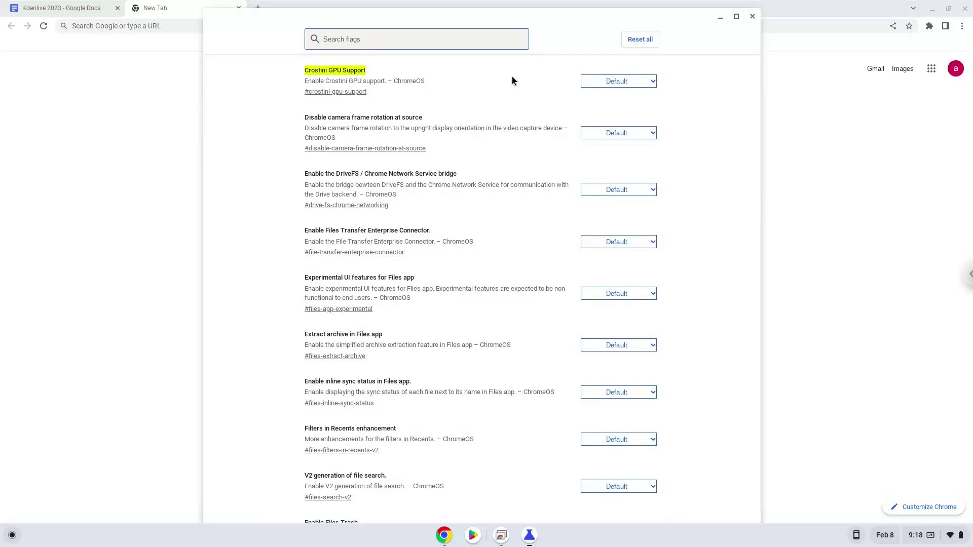
Set Crostini GPU Support to Enabled and return to the Kdenlive 2023 document.
click(591, 80)
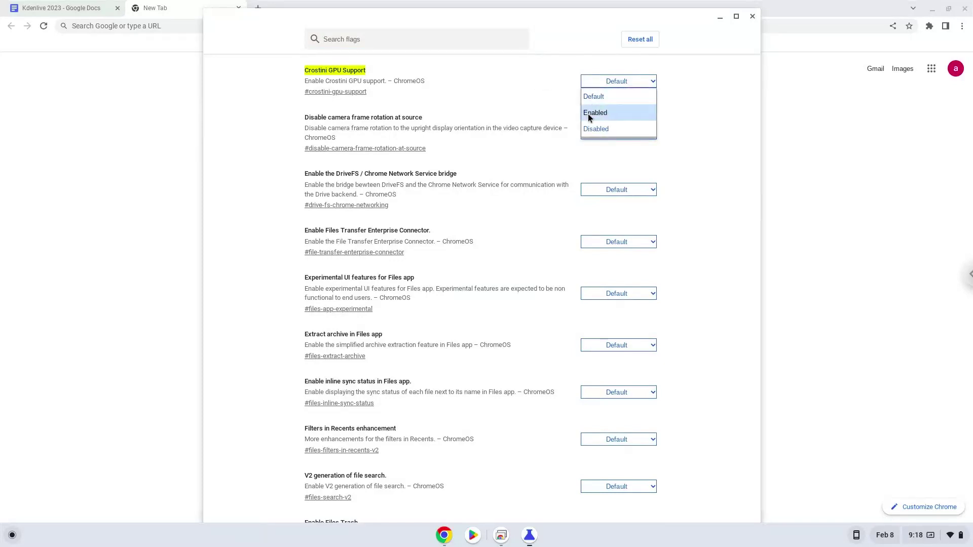
click(587, 114)
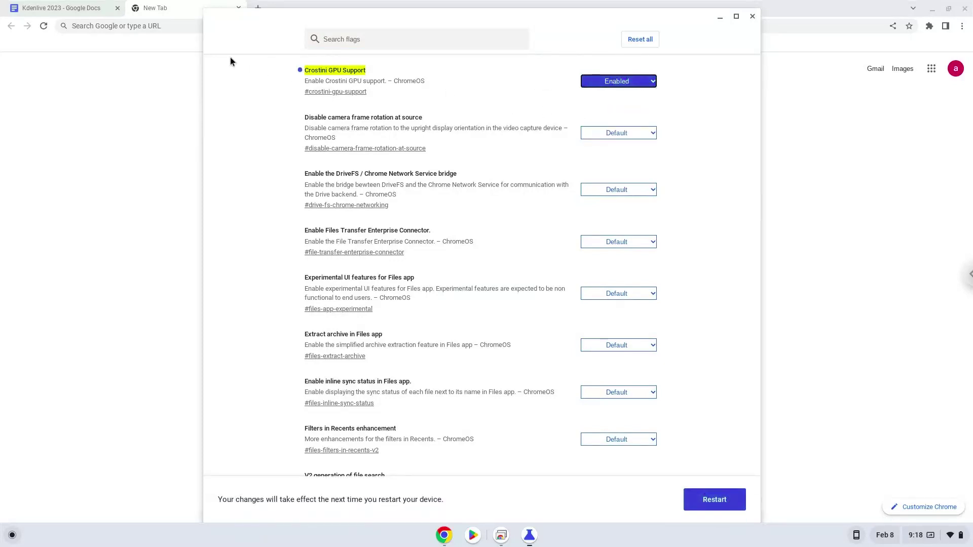
click(24, 12)
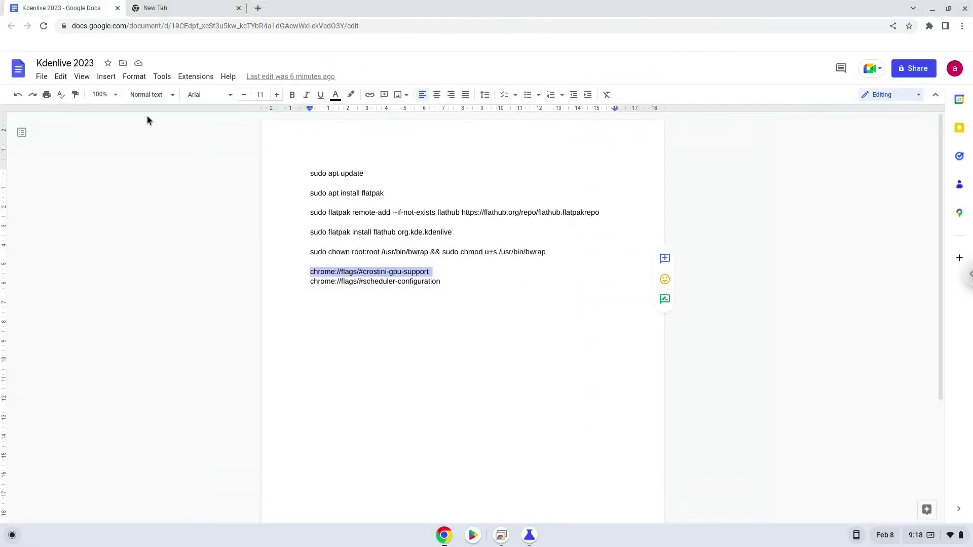
Open chrome://flags/#scheduler-configuration in a new tab and choose 'Enables Hyper-Threading on relevant CPUs'.
triple_click(358, 282)
right_click(356, 282)
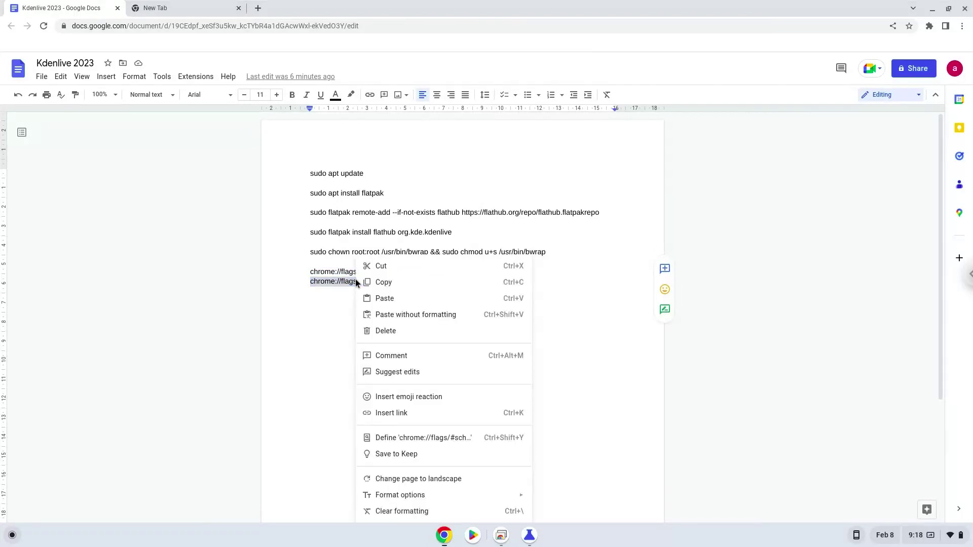
click(430, 284)
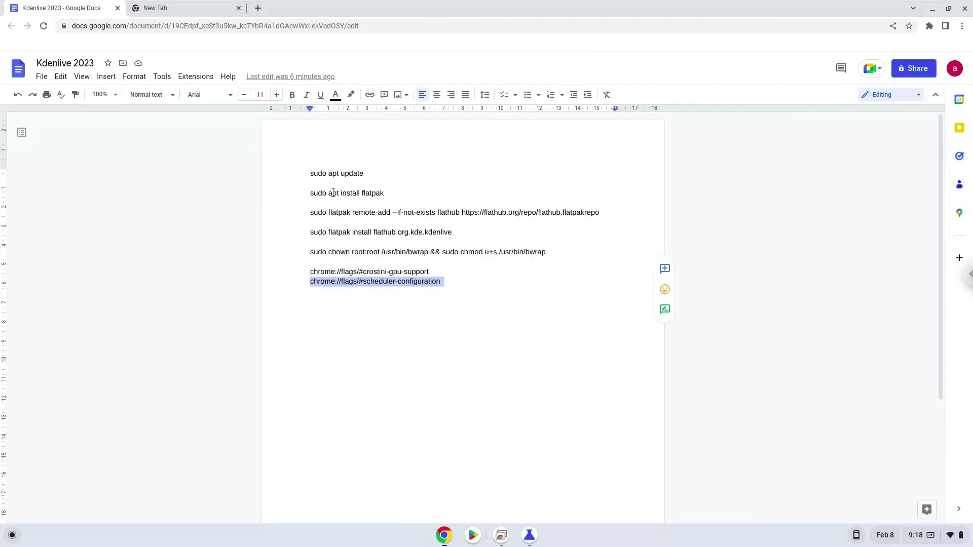
click(178, 9)
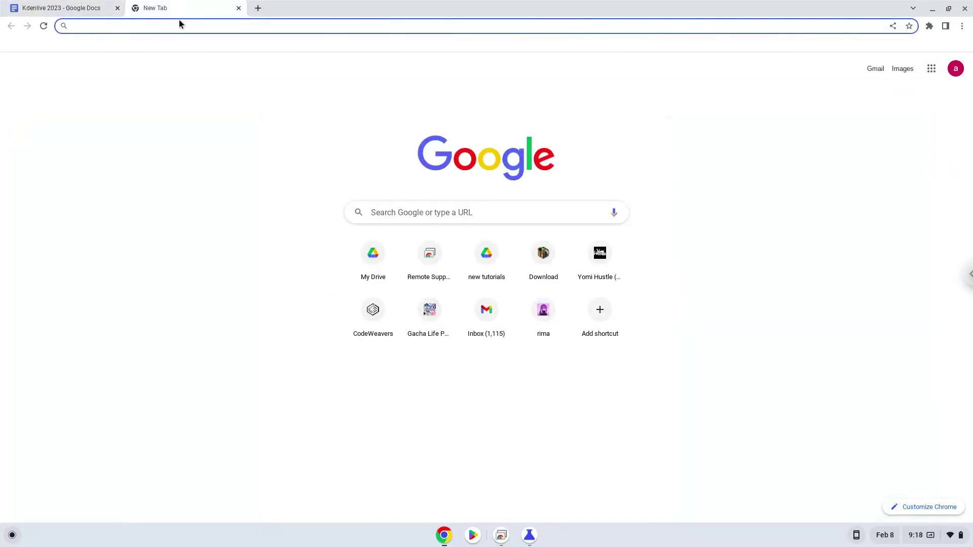
right_click(181, 25)
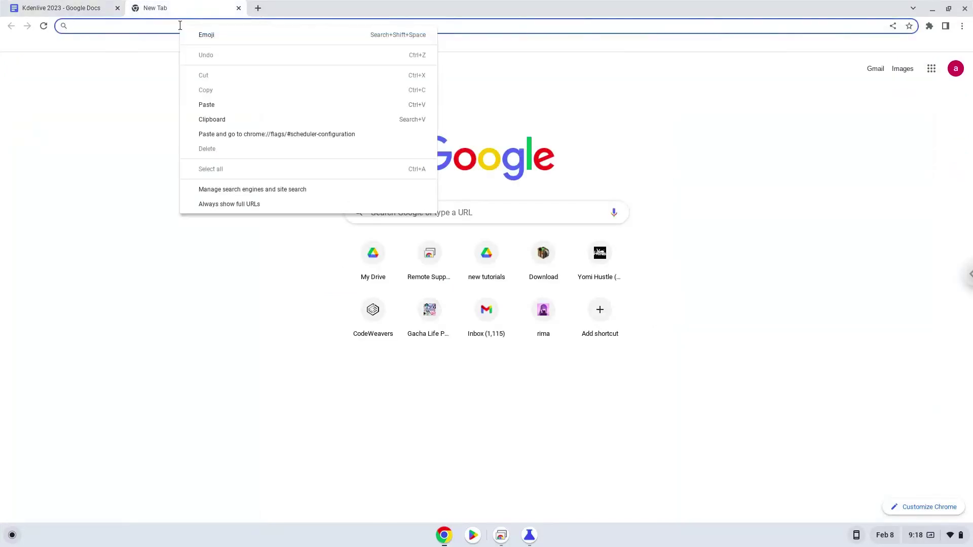
click(230, 135)
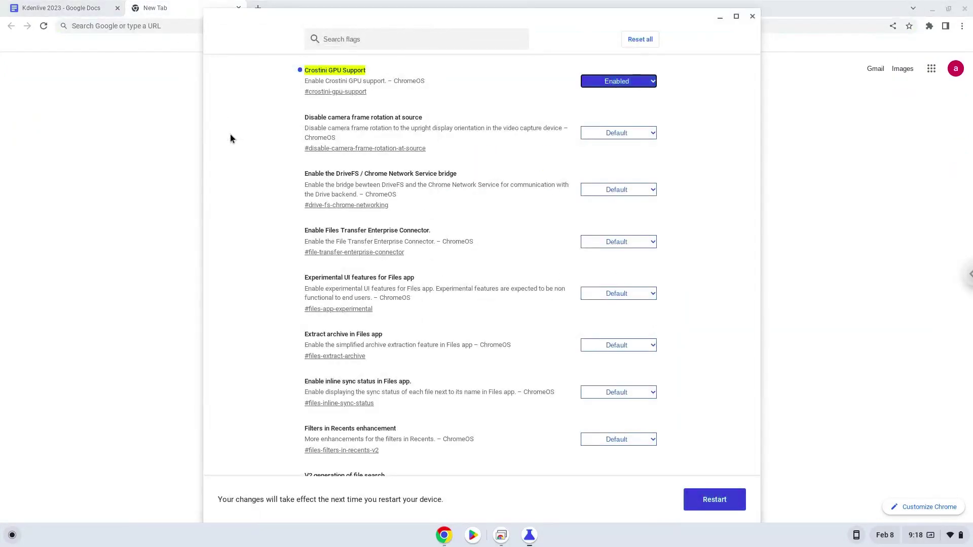
click(595, 84)
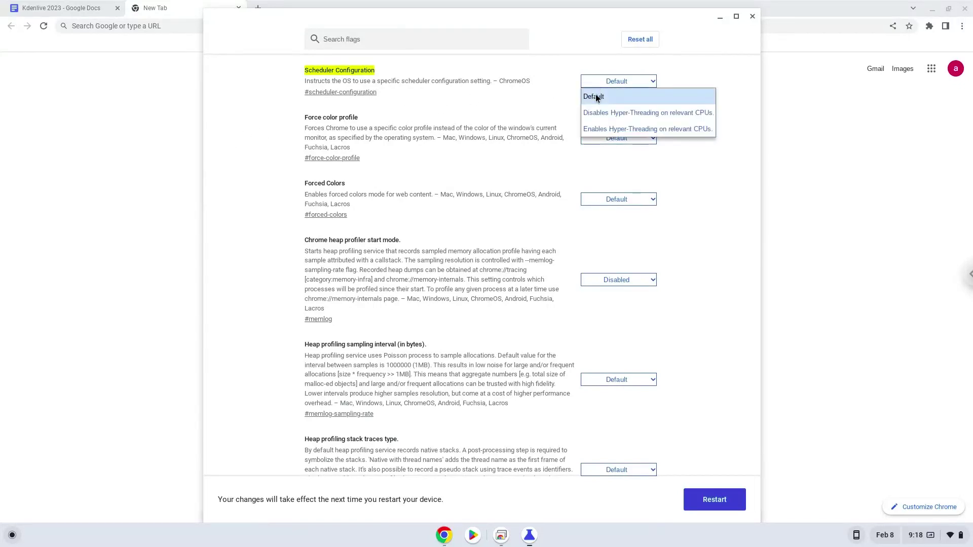
click(595, 129)
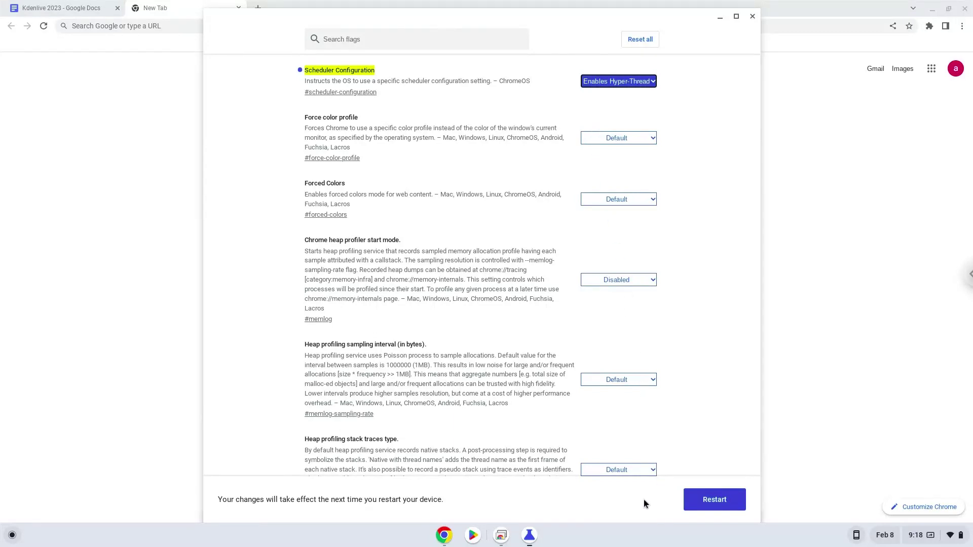
Restart to apply the flag changes, then open Settings > Advanced > Developers.
click(694, 500)
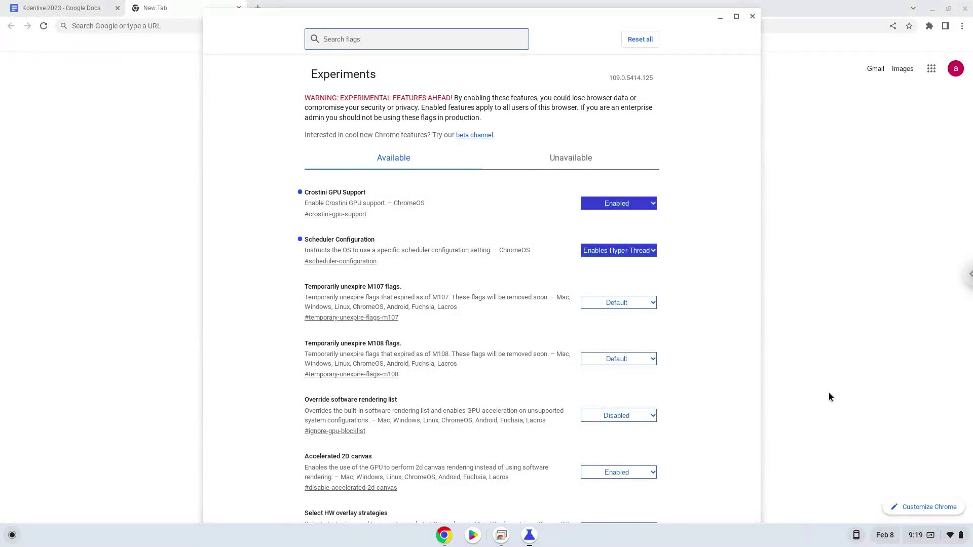
click(912, 542)
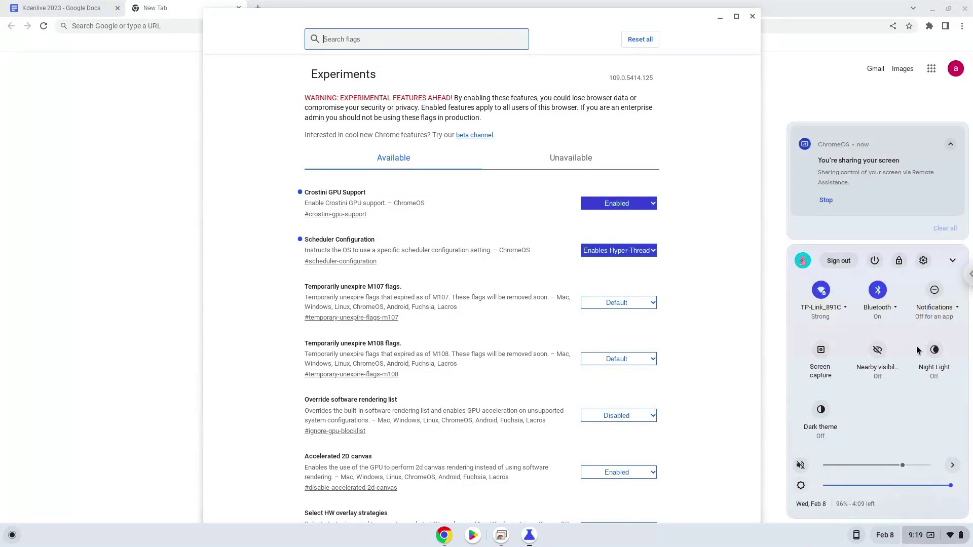
click(921, 264)
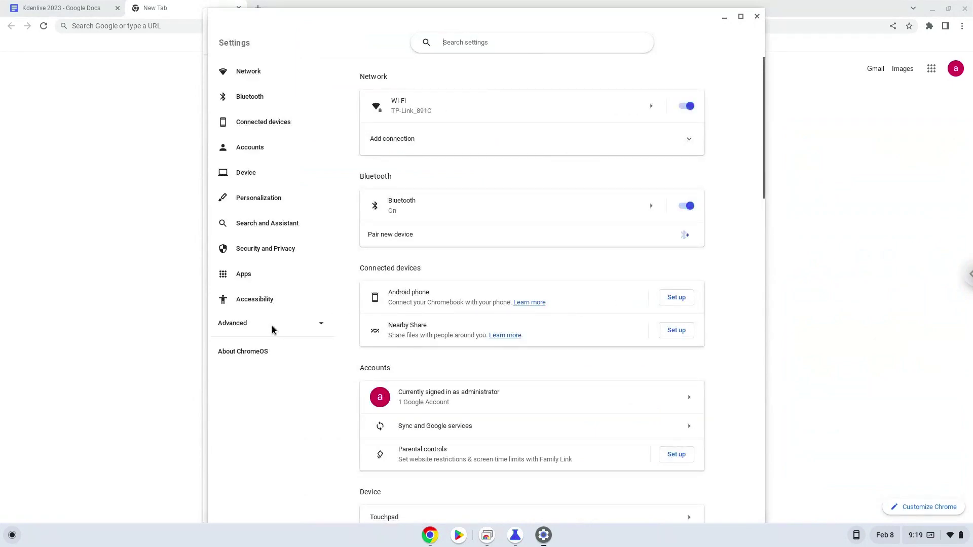
click(272, 330)
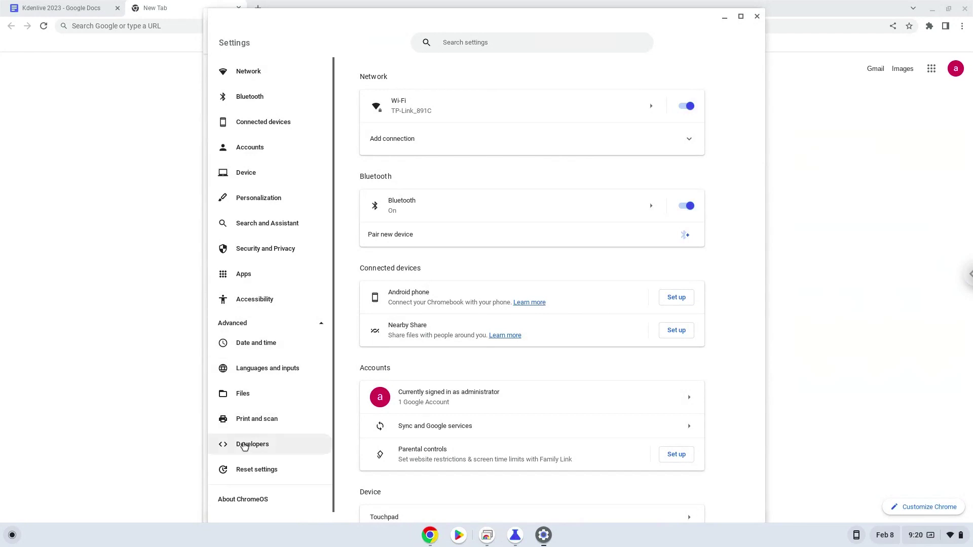
click(244, 445)
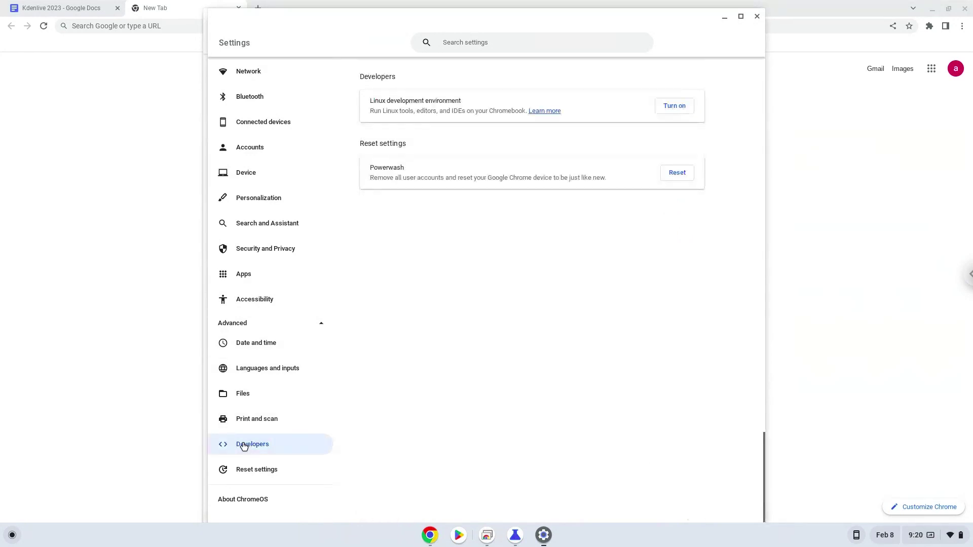
Turn on the Linux development environment with the recommended 10.0 GB disk, then close its terminal.
click(673, 109)
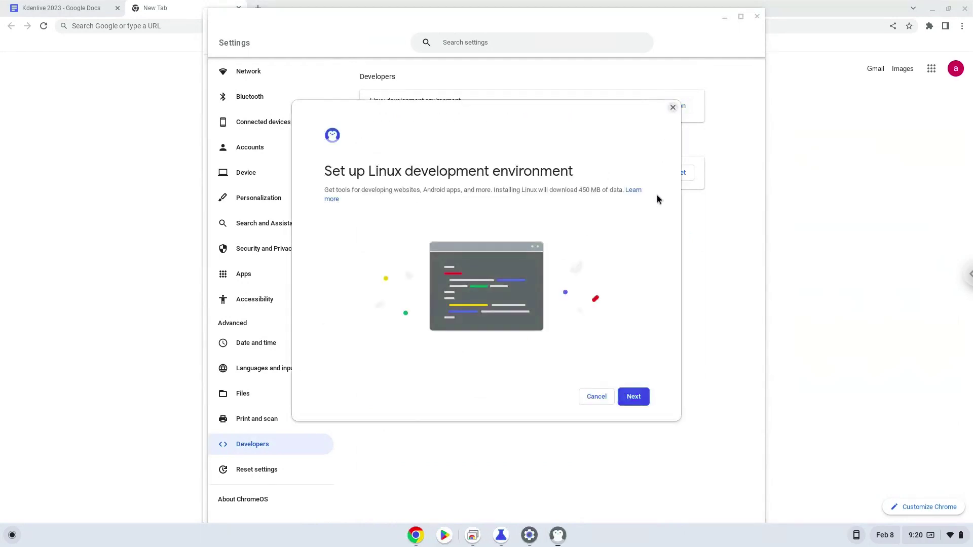
click(628, 397)
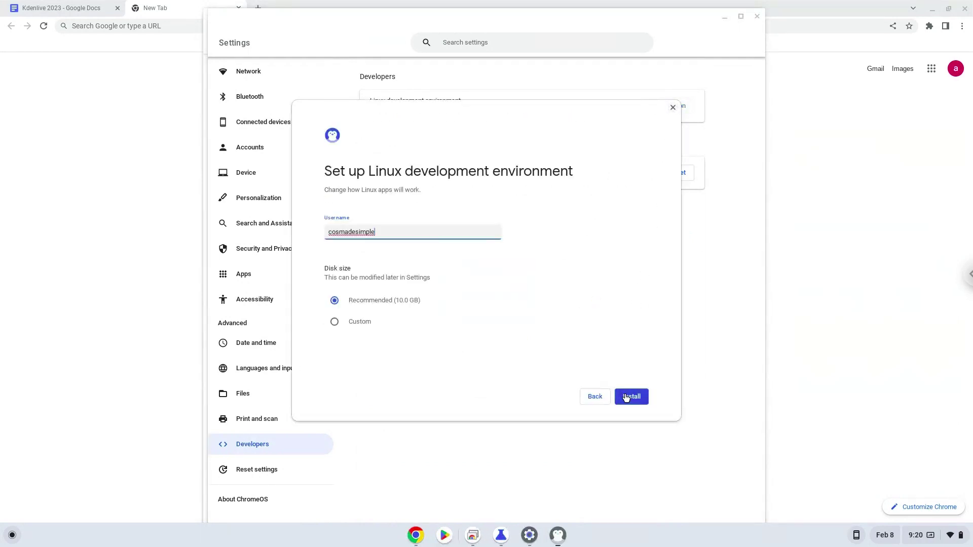
click(626, 398)
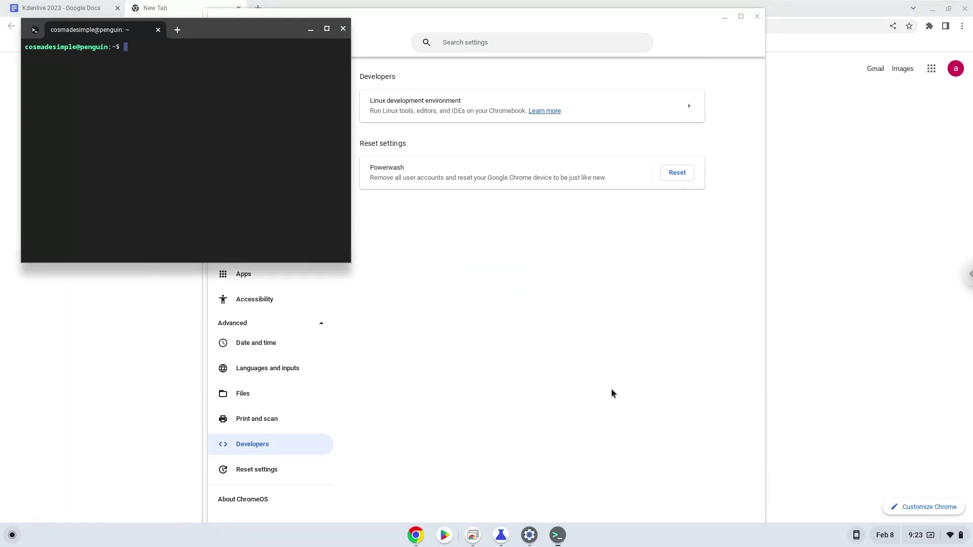
click(343, 29)
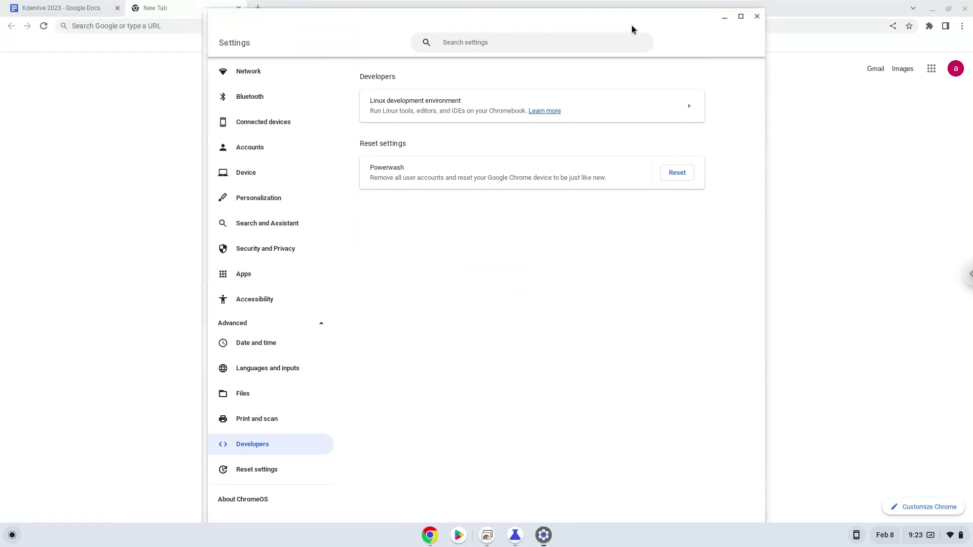
Close Settings, copy 'sudo apt update' from the Kdenlive 2023 document, and launch Terminal.
click(755, 18)
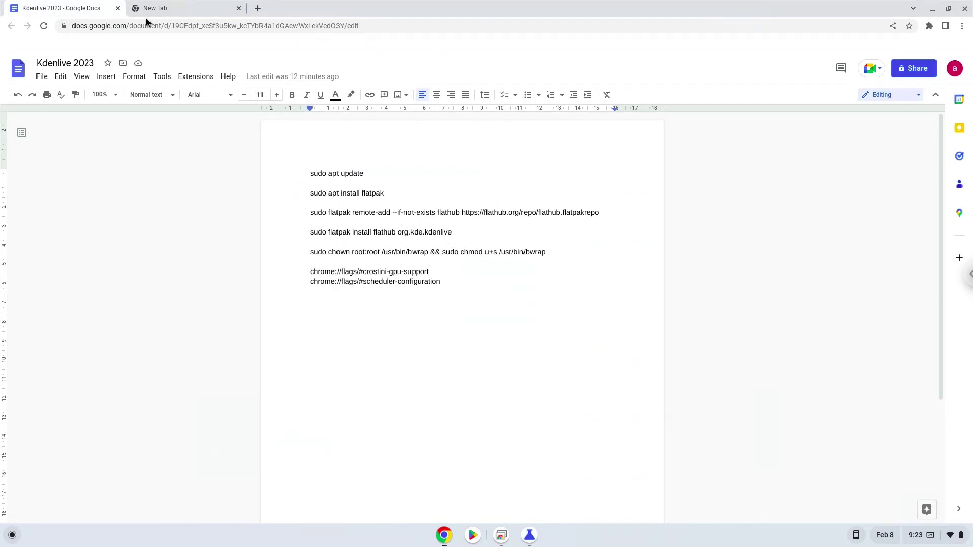
double_click(330, 173)
triple_click(330, 173)
right_click(330, 173)
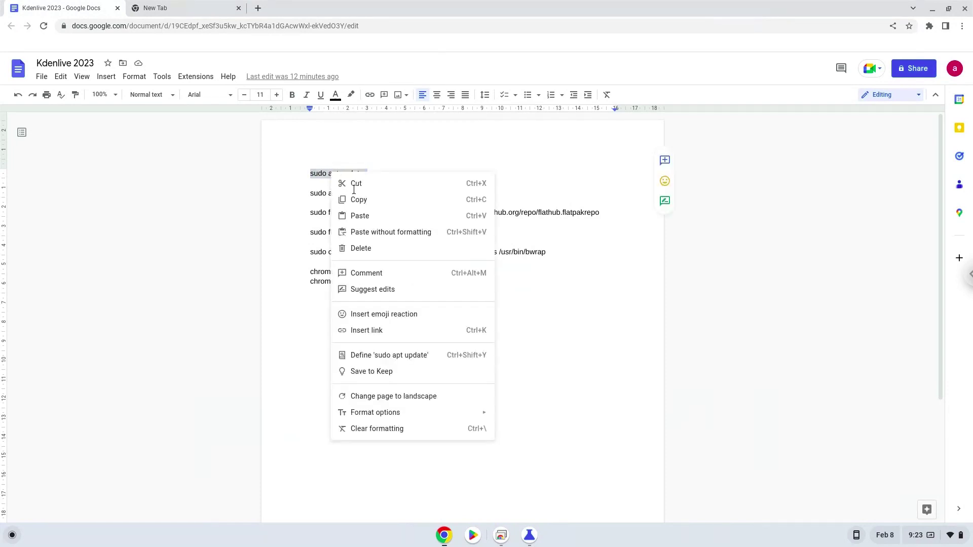
click(358, 201)
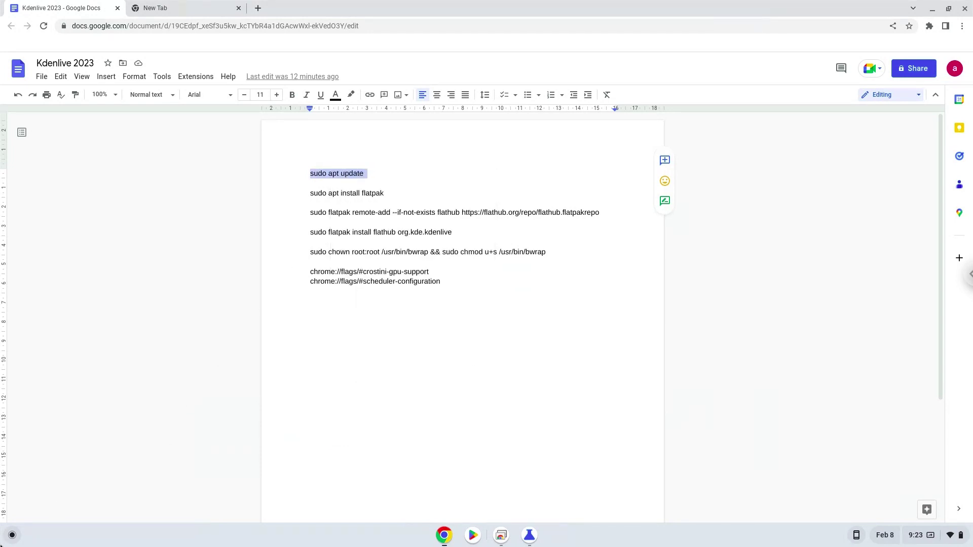
click(12, 536)
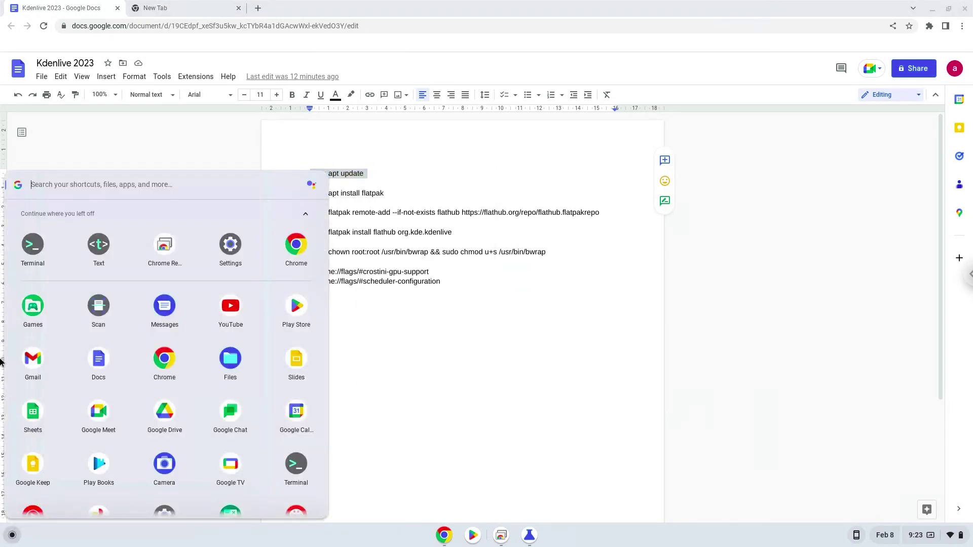
click(28, 246)
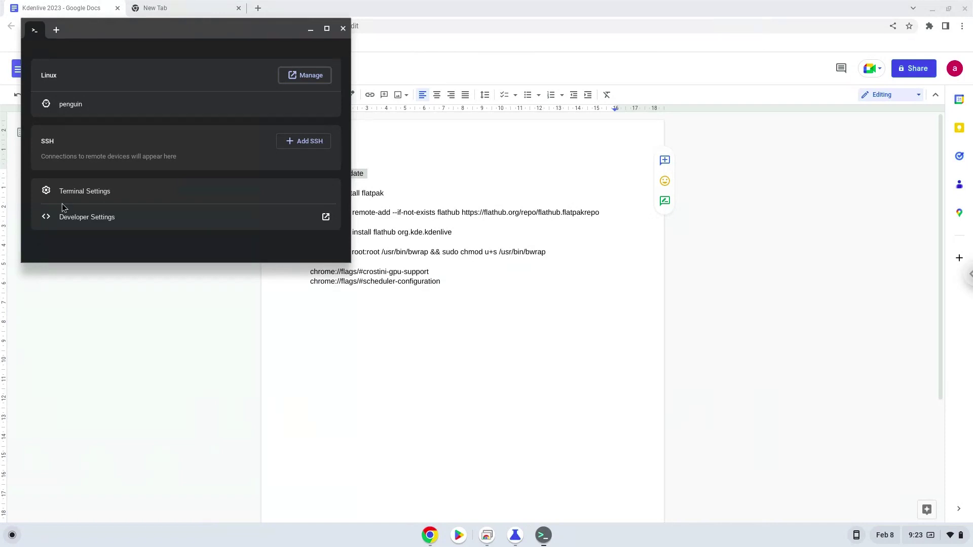
Maximize Terminal, run sudo apt update in penguin, then switch back to the Kdenlive 2023 document.
double_click(180, 32)
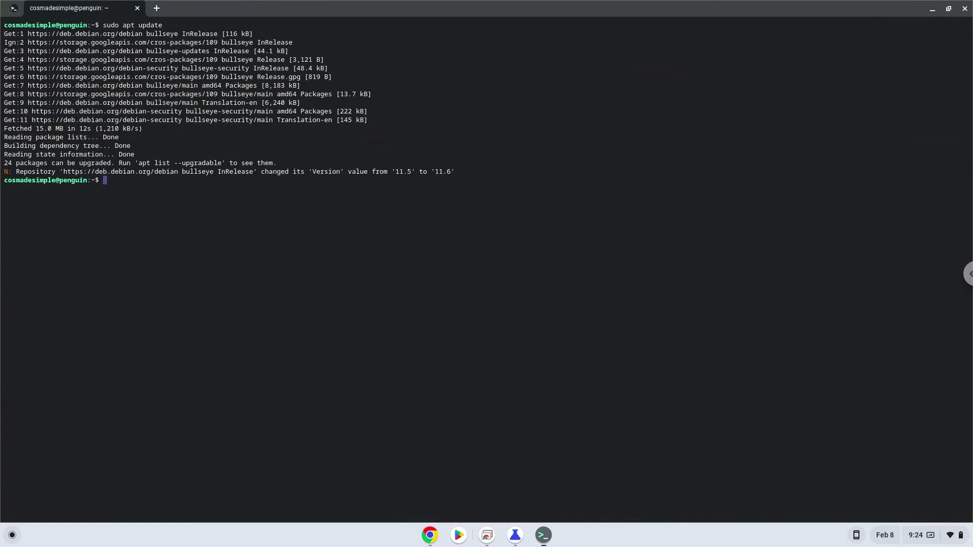
click(430, 535)
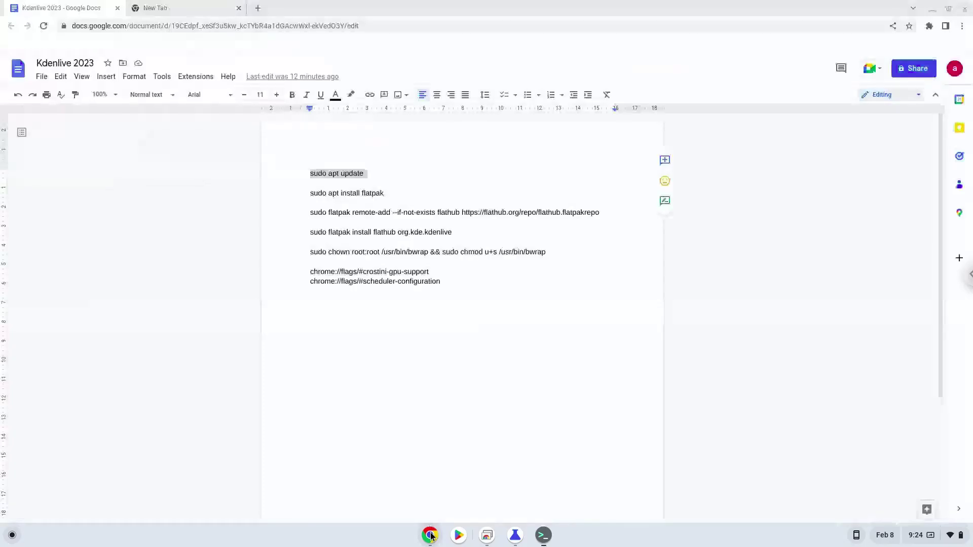
Copy 'sudo apt install flatpak' from the document and run it in Terminal, accepting the prompt.
triple_click(339, 195)
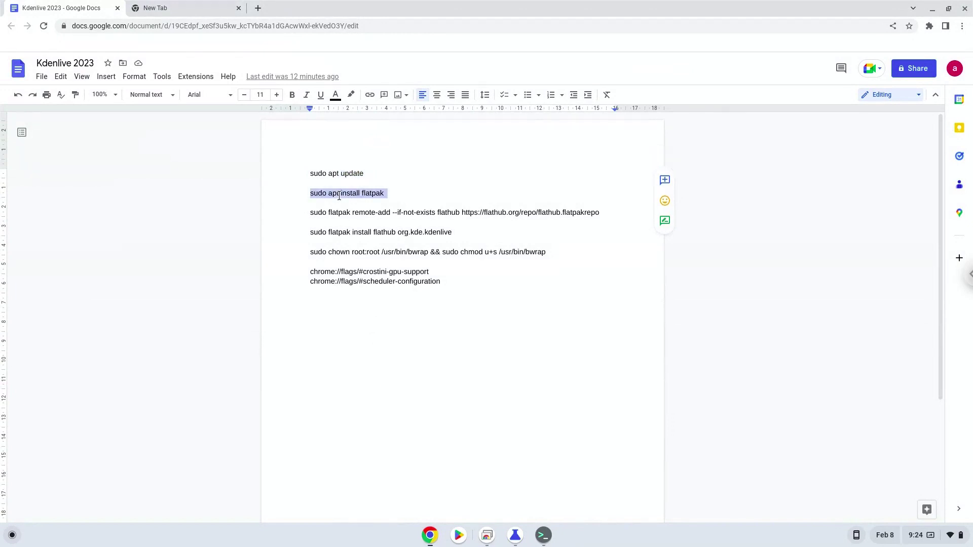
right_click(338, 195)
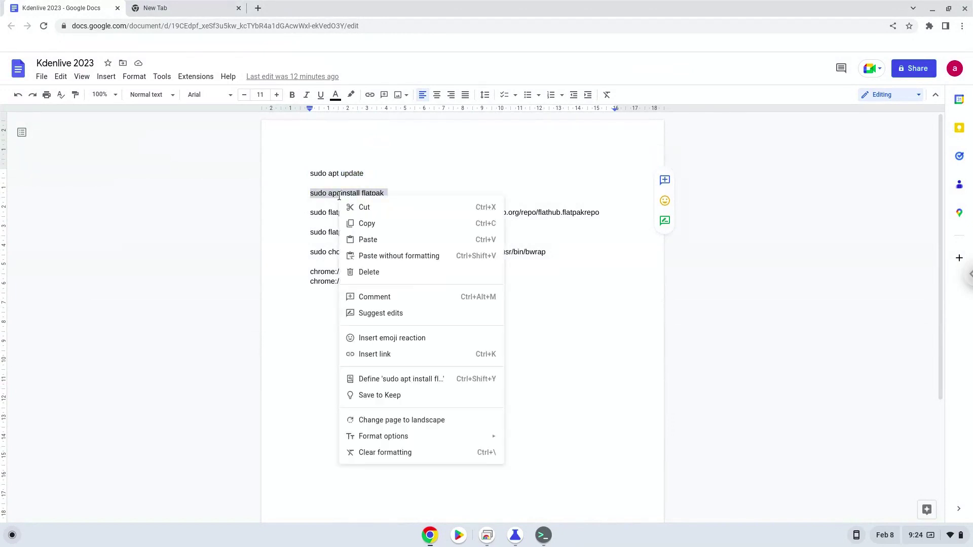
click(357, 225)
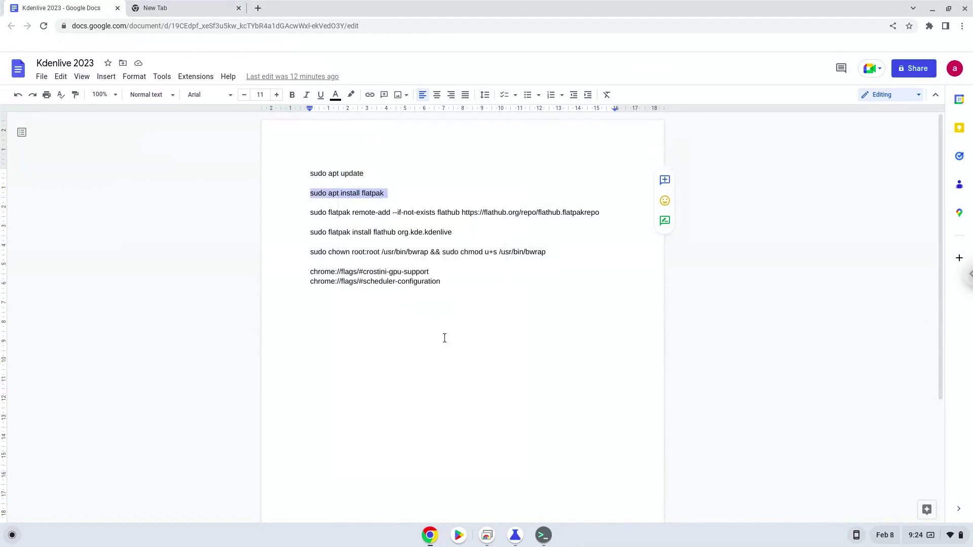
click(543, 536)
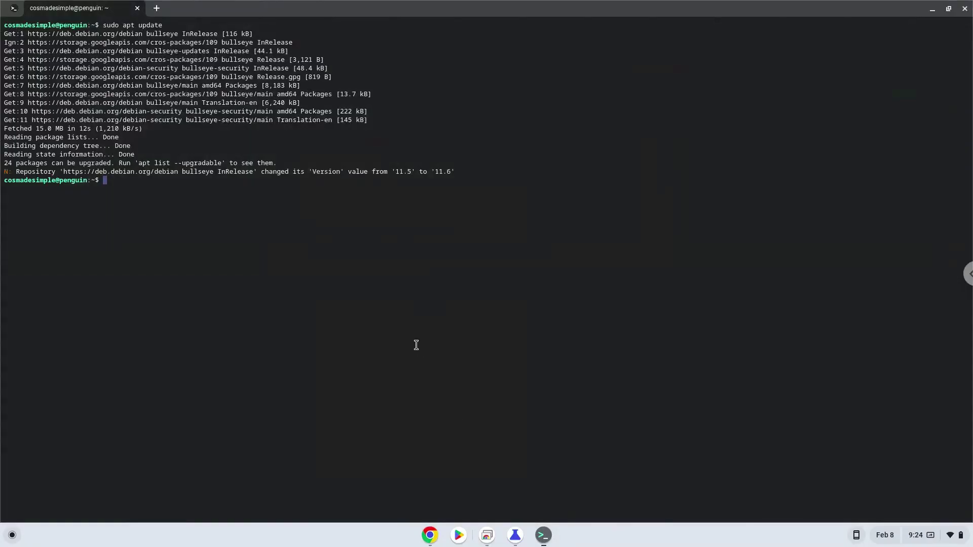
right_click(415, 345)
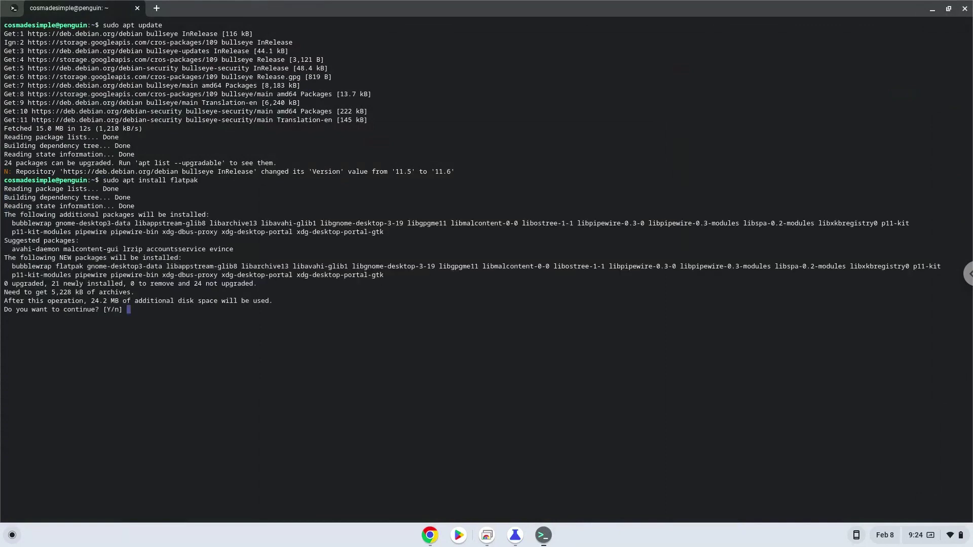
key(Return)
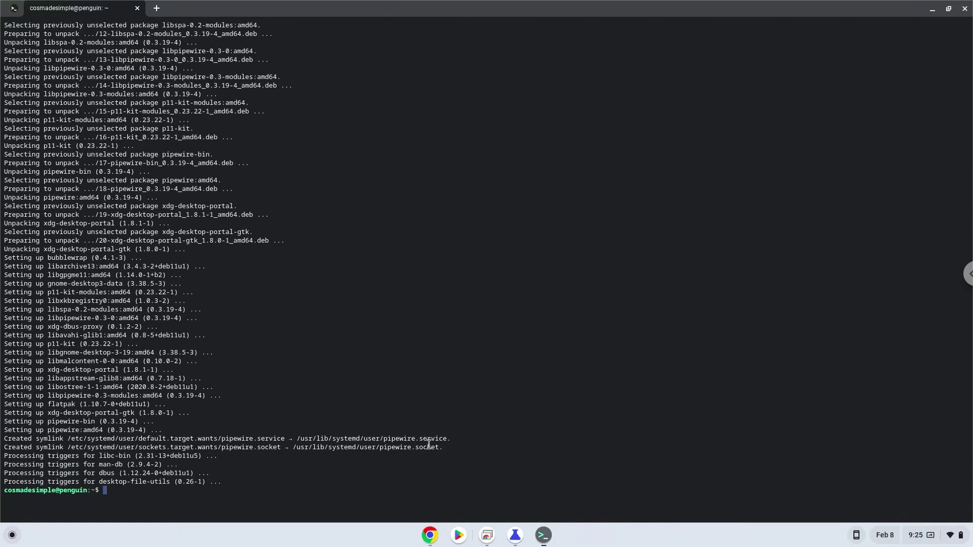
Run 'sudo flatpak remote-add --if-not-exists flathub' with the Flathub URL, copied from the document.
click(430, 535)
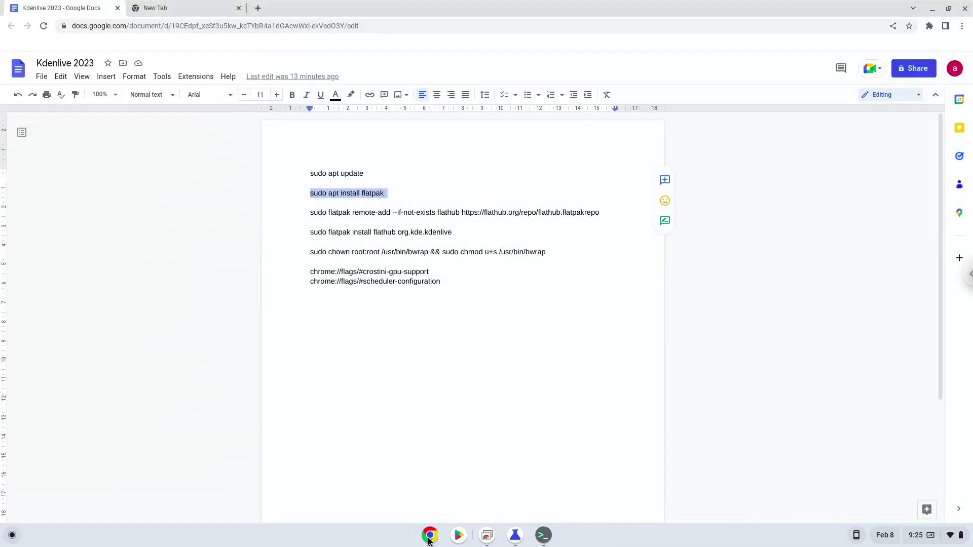
triple_click(361, 215)
right_click(362, 215)
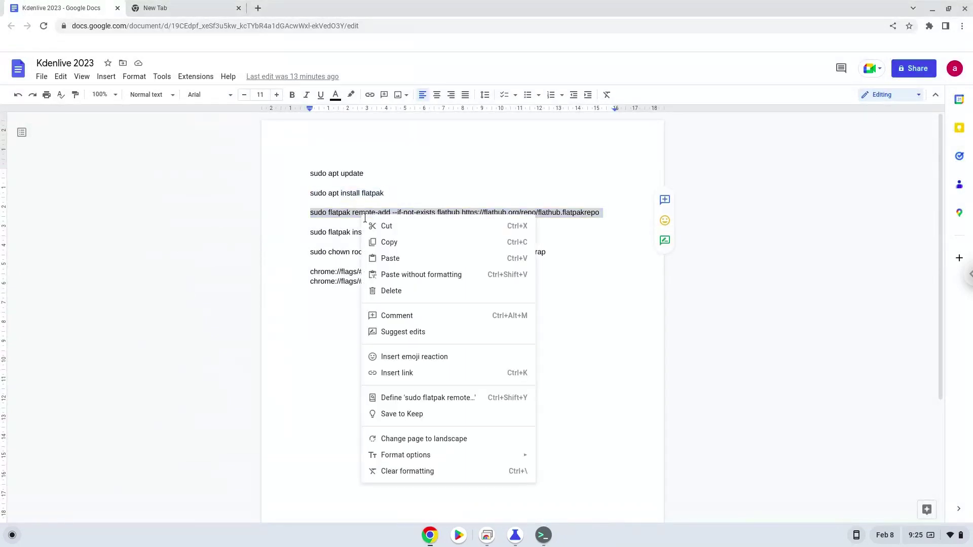
click(390, 241)
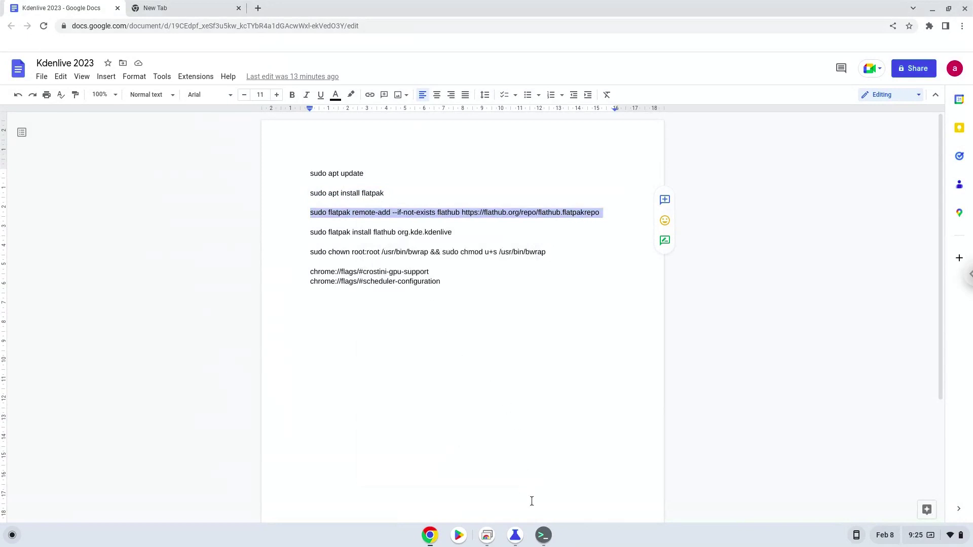
click(543, 536)
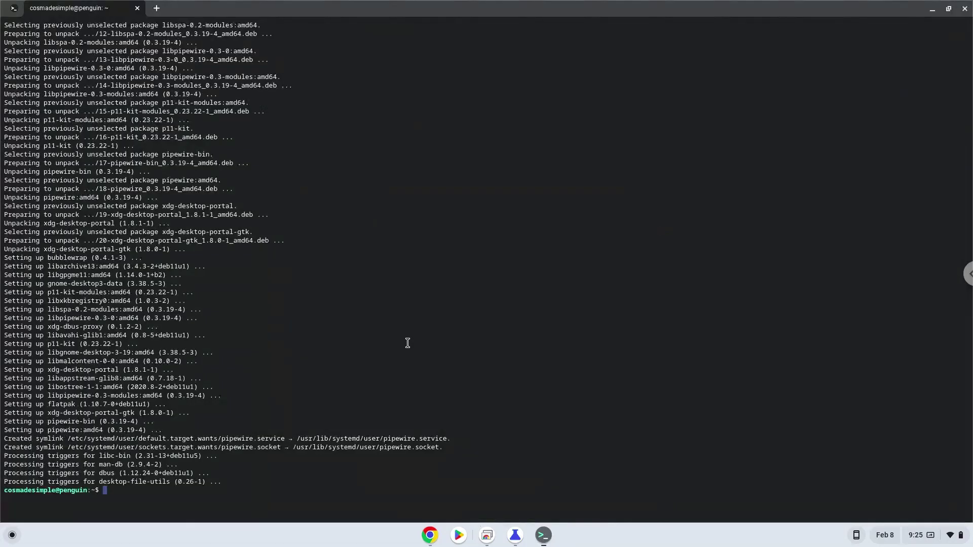
key(ctrl+shift+v)
key(Return)
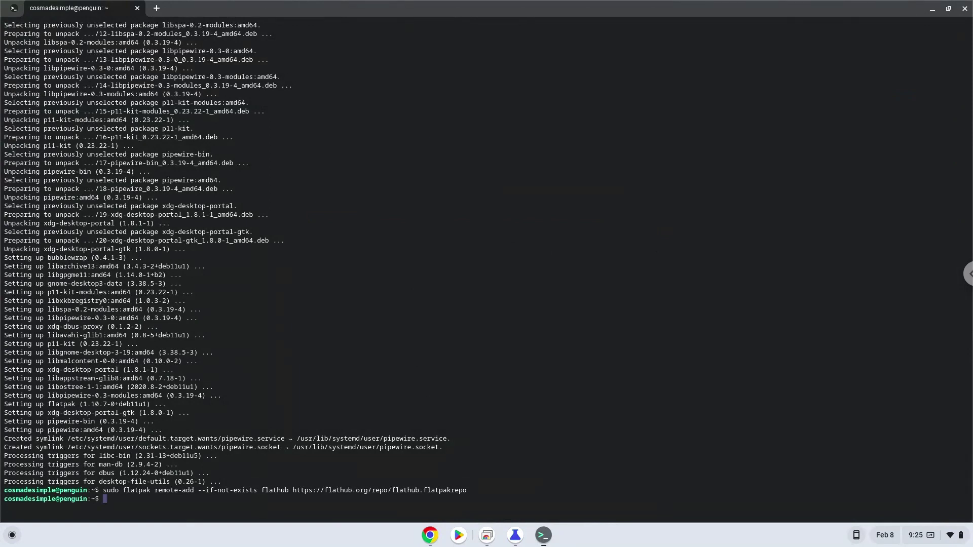
Copy 'sudo flatpak install flathub org.kde.kdenlive' from the document and paste it into Terminal.
click(428, 537)
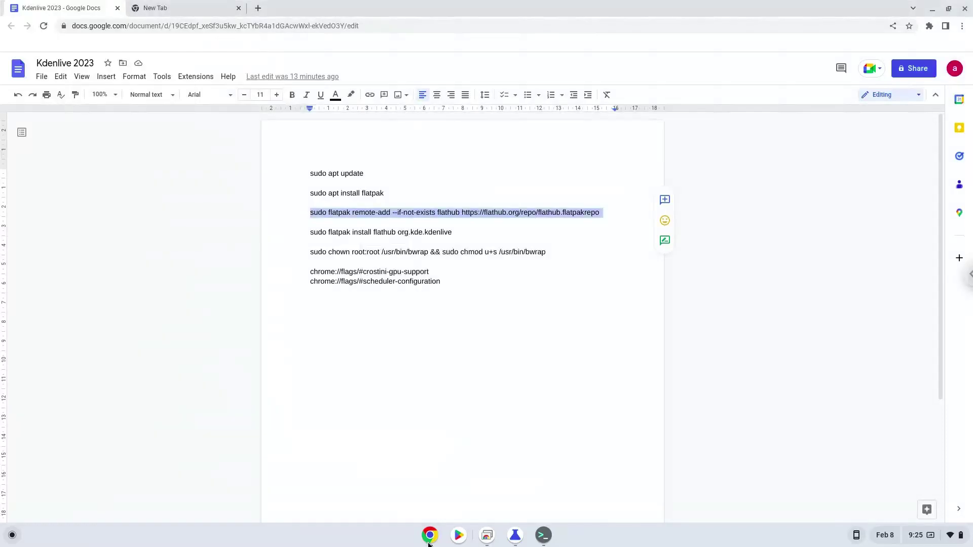
triple_click(375, 232)
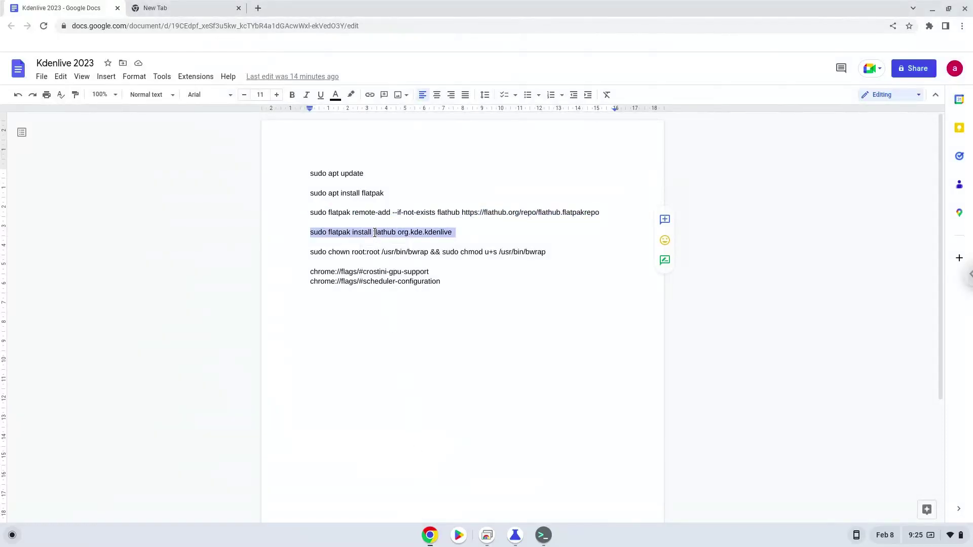
right_click(375, 232)
click(398, 259)
click(547, 539)
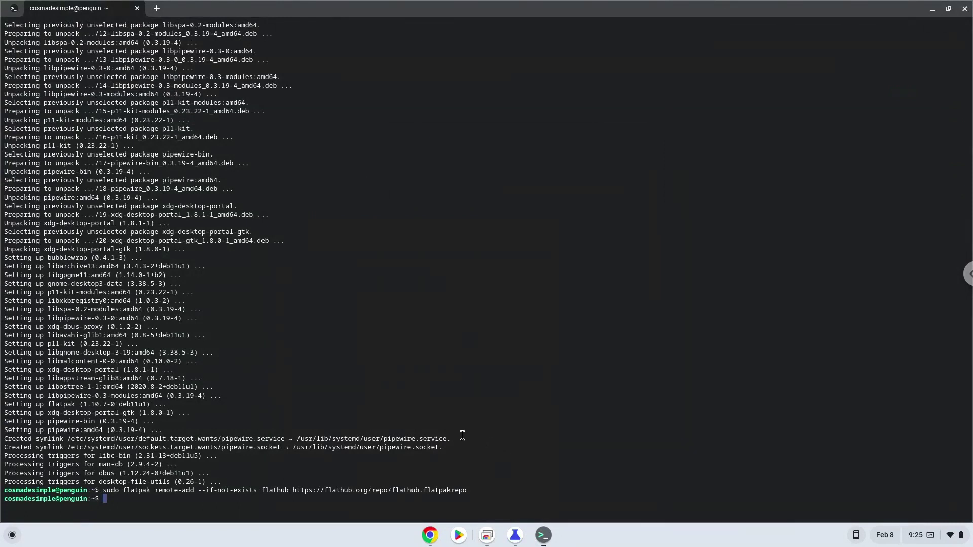
key(ctrl+shift+v)
key(Return)
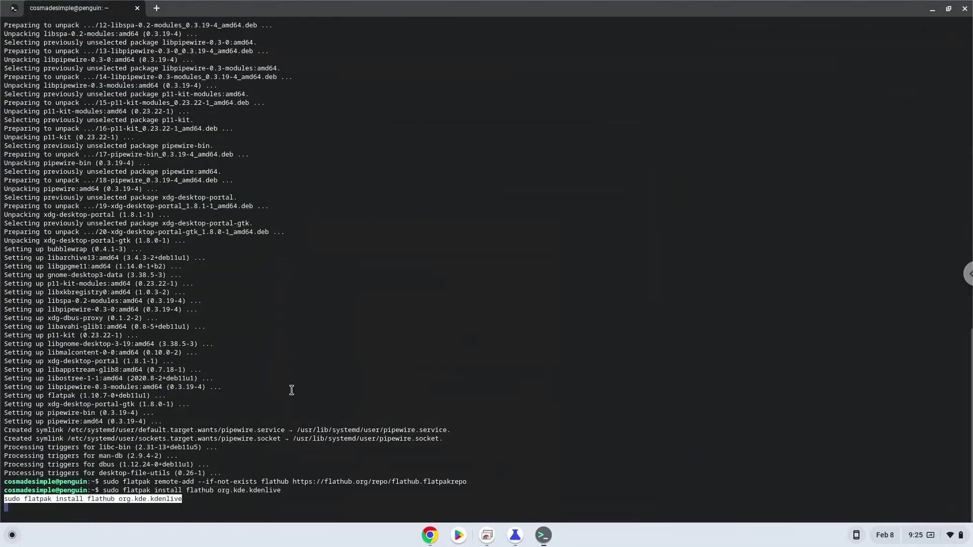
Remove the duplicated paste, submit the install, and accept the runtime and package changes.
key(ctrl+shift+v)
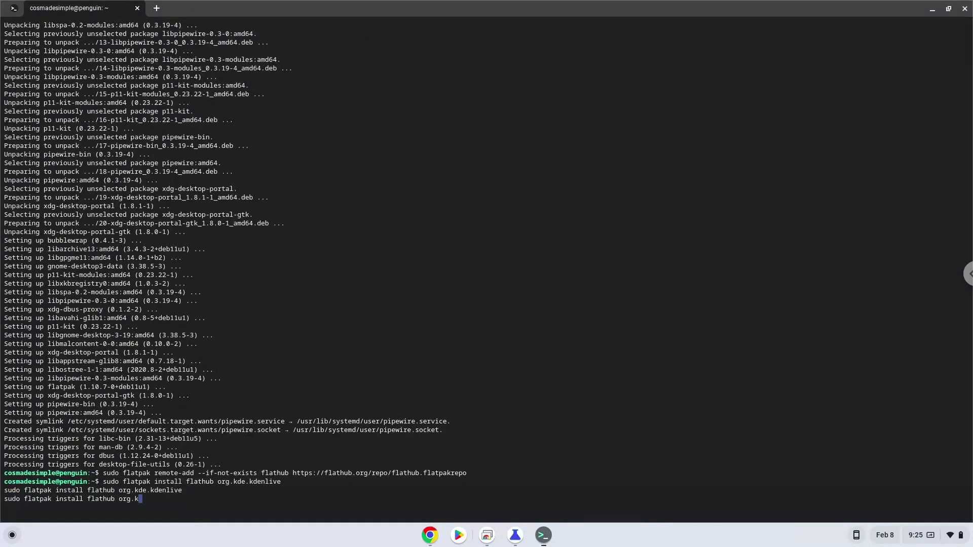
key(BackSpace)
key(BackSpace)
key(BackSpace)
key(BackSpace)
key(BackSpace)
key(BackSpace)
key(BackSpace)
key(BackSpace)
key(BackSpace)
key(BackSpace)
key(BackSpace)
key(BackSpace)
key(BackSpace)
key(BackSpace)
key(BackSpace)
key(BackSpace)
key(BackSpace)
key(BackSpace)
key(BackSpace)
key(BackSpace)
key(BackSpace)
key(BackSpace)
key(BackSpace)
key(BackSpace)
key(BackSpace)
key(BackSpace)
key(BackSpace)
key(BackSpace)
key(BackSpace)
key(BackSpace)
key(BackSpace)
key(BackSpace)
key(BackSpace)
key(BackSpace)
key(BackSpace)
key(BackSpace)
key(BackSpace)
key(BackSpace)
key(BackSpace)
key(BackSpace)
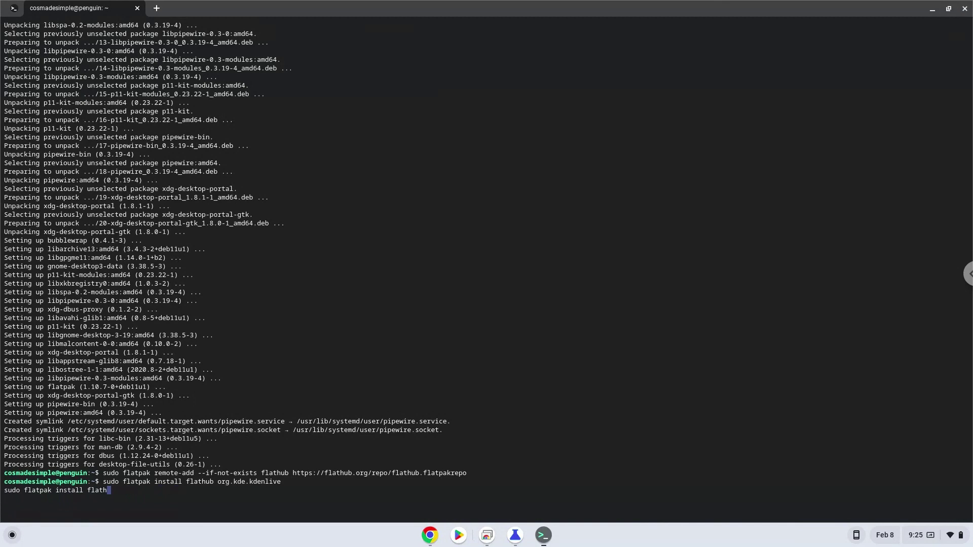
key(BackSpace)
key(BackSpace)
key(BackSpace)
key(BackSpace)
key(BackSpace)
key(BackSpace)
key(BackSpace)
key(BackSpace)
key(BackSpace)
key(BackSpace)
key(BackSpace)
key(BackSpace)
key(BackSpace)
key(BackSpace)
key(BackSpace)
key(BackSpace)
key(BackSpace)
key(BackSpace)
key(BackSpace)
key(BackSpace)
key(BackSpace)
key(BackSpace)
key(BackSpace)
key(Return)
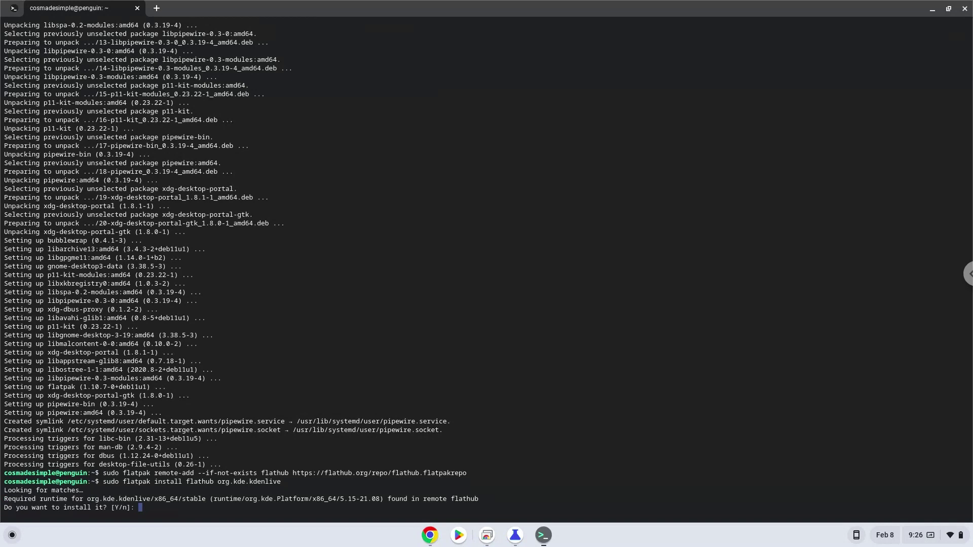
key(Return)
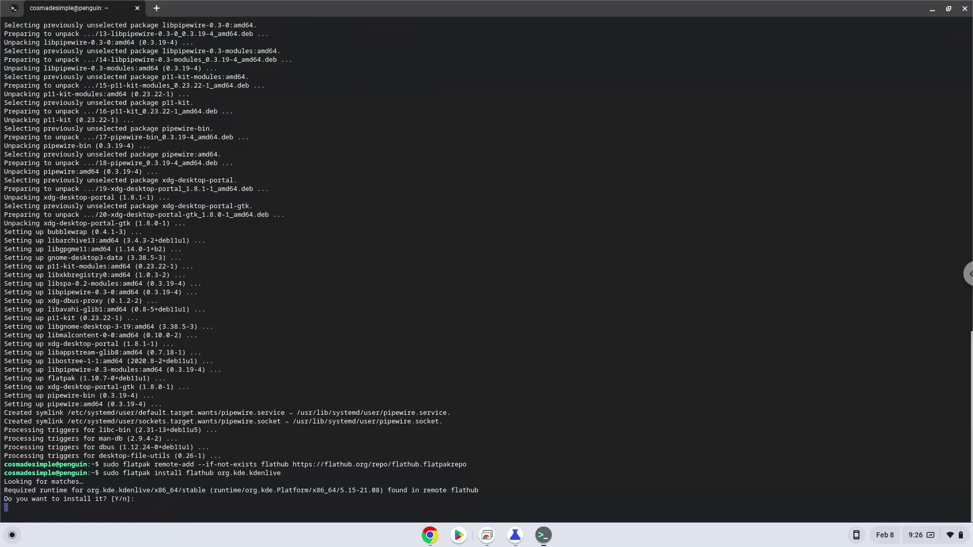
key(Return)
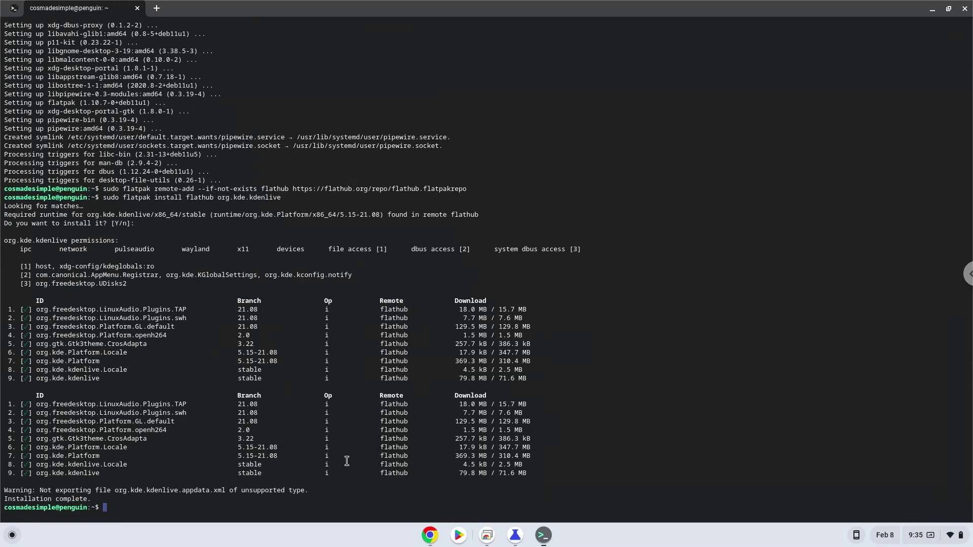
Copy 'sudo chown root:root /usr/bin/bwrap && sudo chmod u+s /usr/bin/bwrap' and run it in Terminal.
click(429, 536)
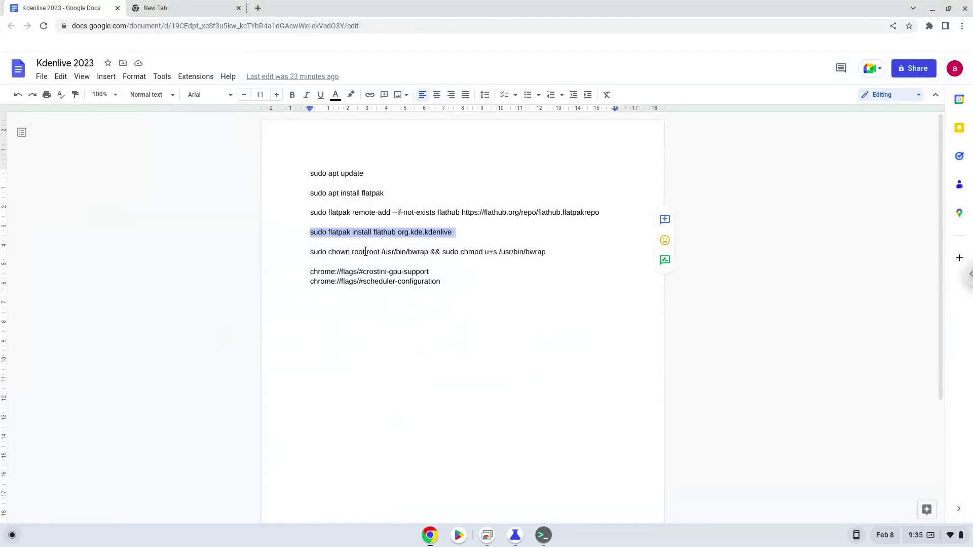
triple_click(365, 252)
right_click(365, 252)
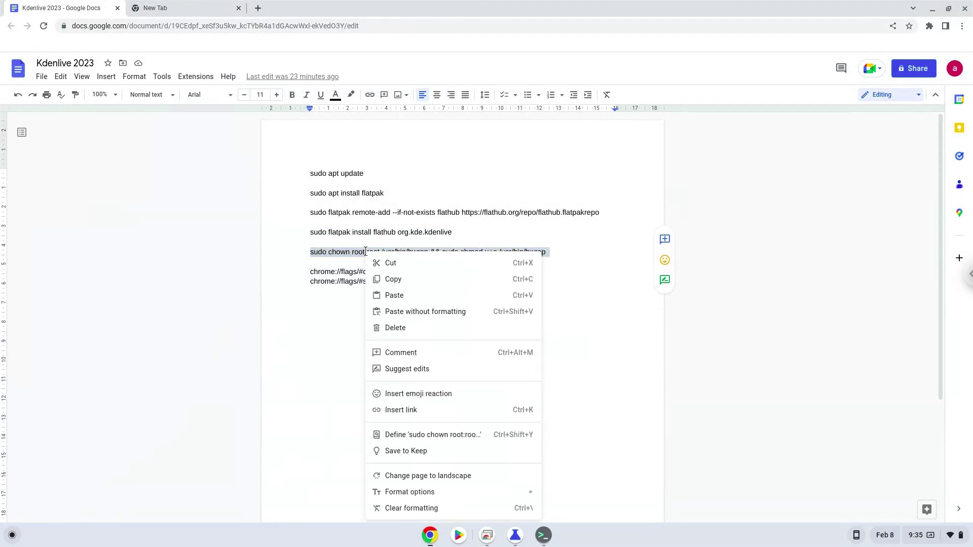
click(383, 279)
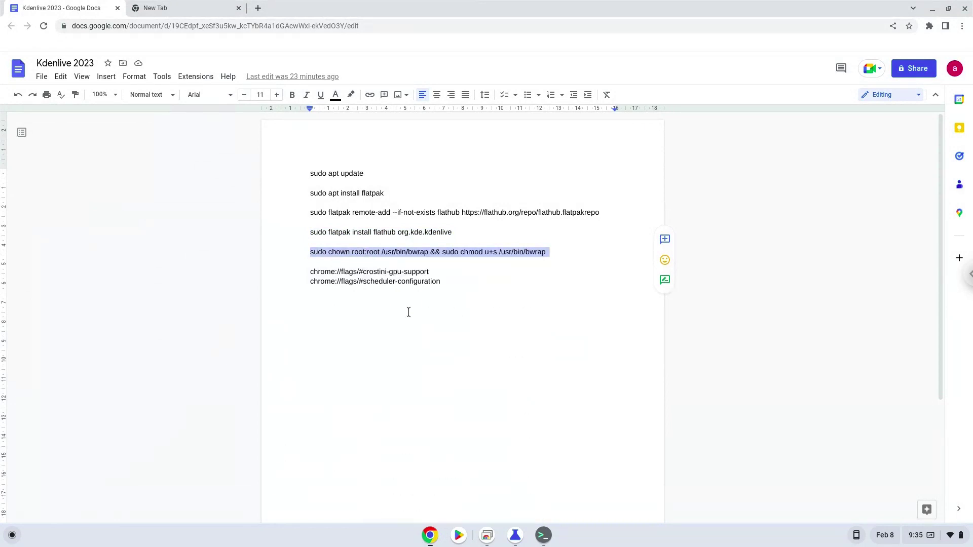
click(546, 537)
key(ctrl+shift+v)
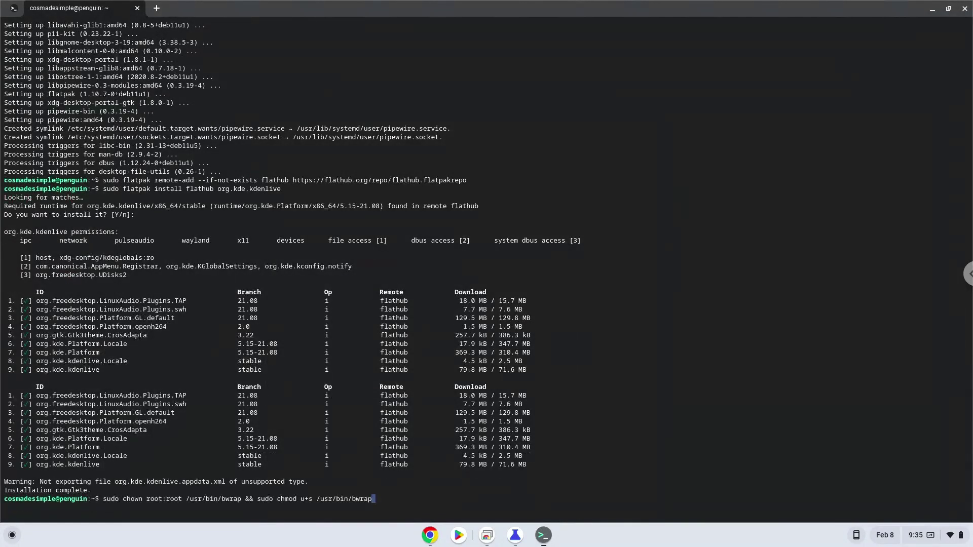
key(Return)
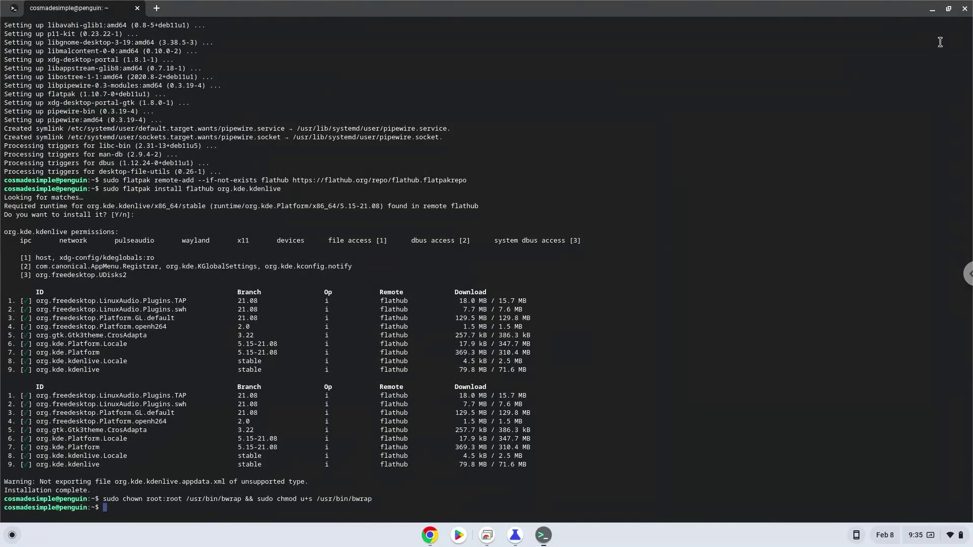
Quit the terminal by confirming Leave, then close the Chrome window holding the Google Docs notes.
click(964, 13)
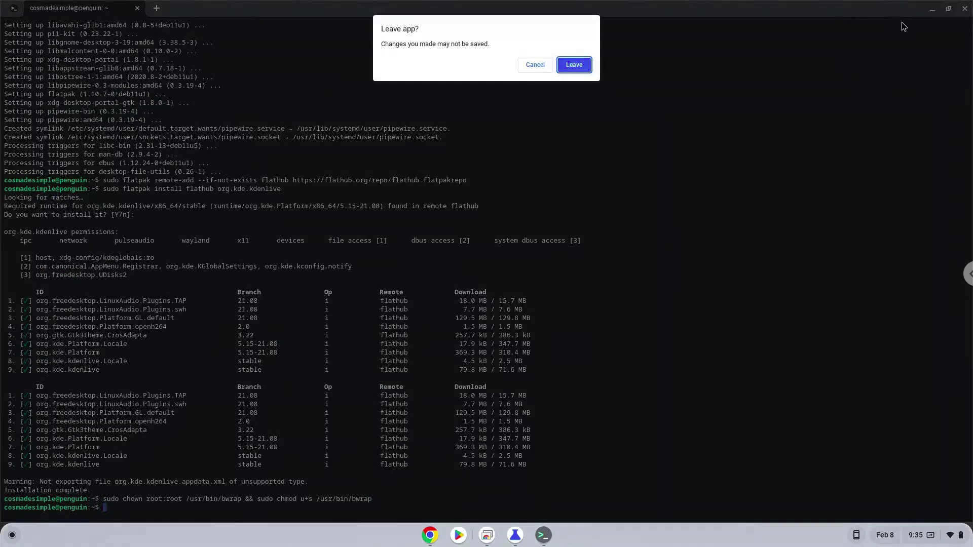
click(573, 66)
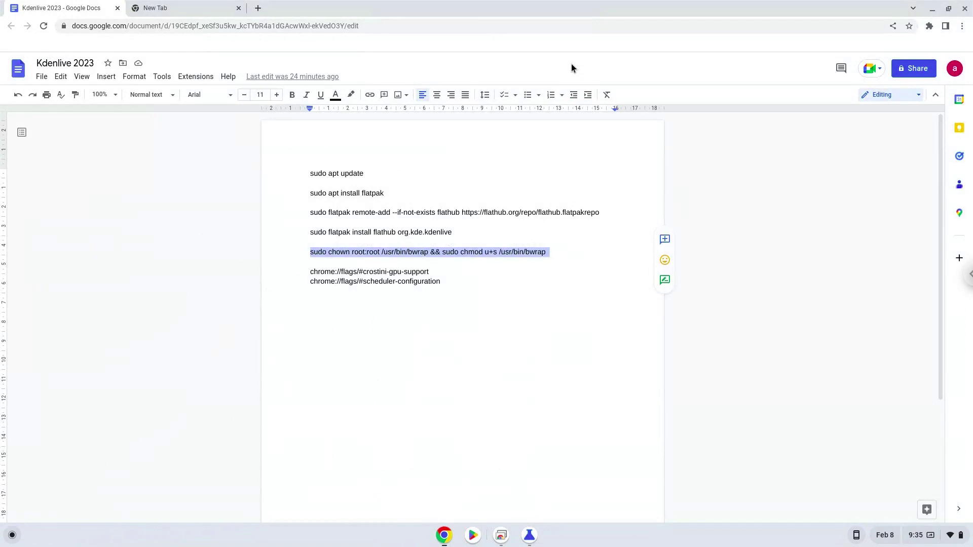
click(965, 11)
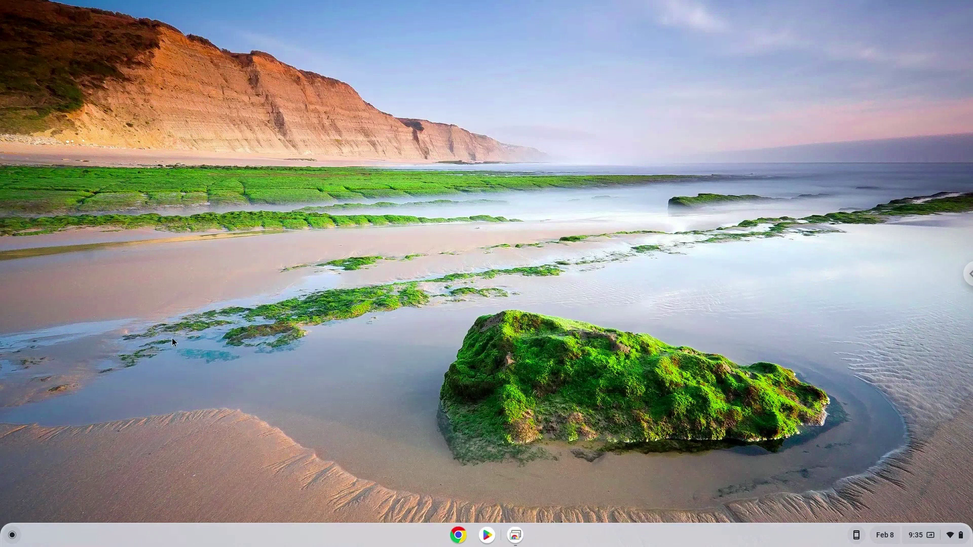
Launch Kdenlive from the Linux apps folder in the ChromeOS Launcher.
click(10, 539)
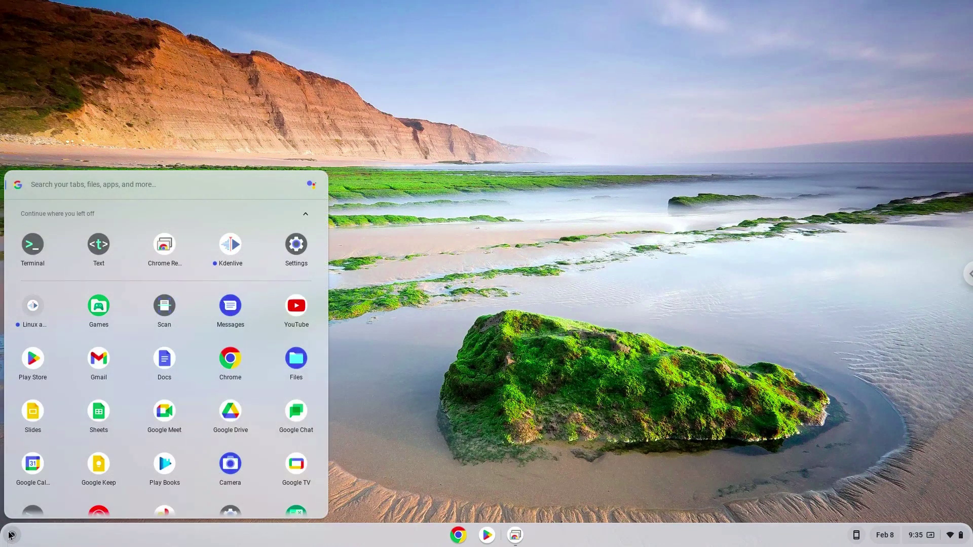
click(27, 308)
click(38, 293)
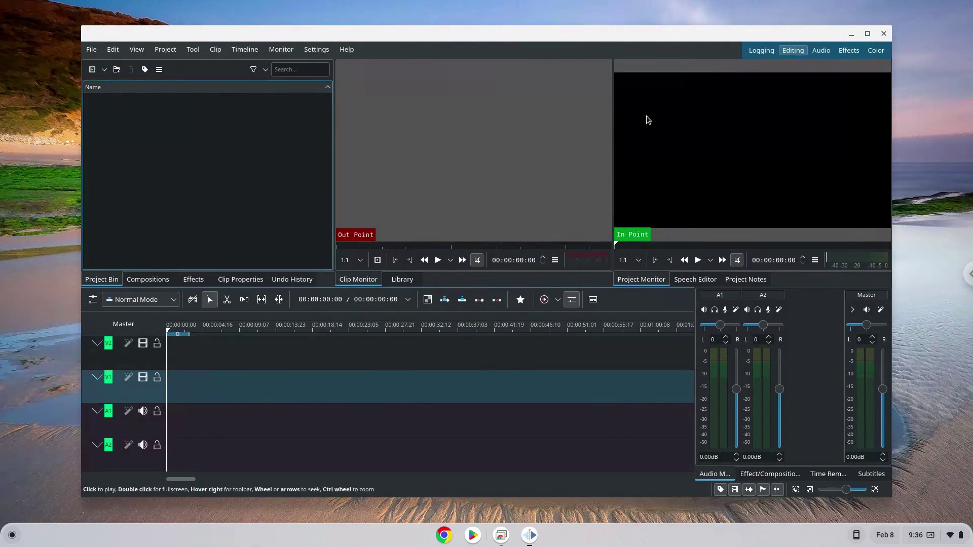
Maximize Kdenlive, cycle through Logging, Audio, Effects and Color workspaces, then return to Editing.
click(867, 34)
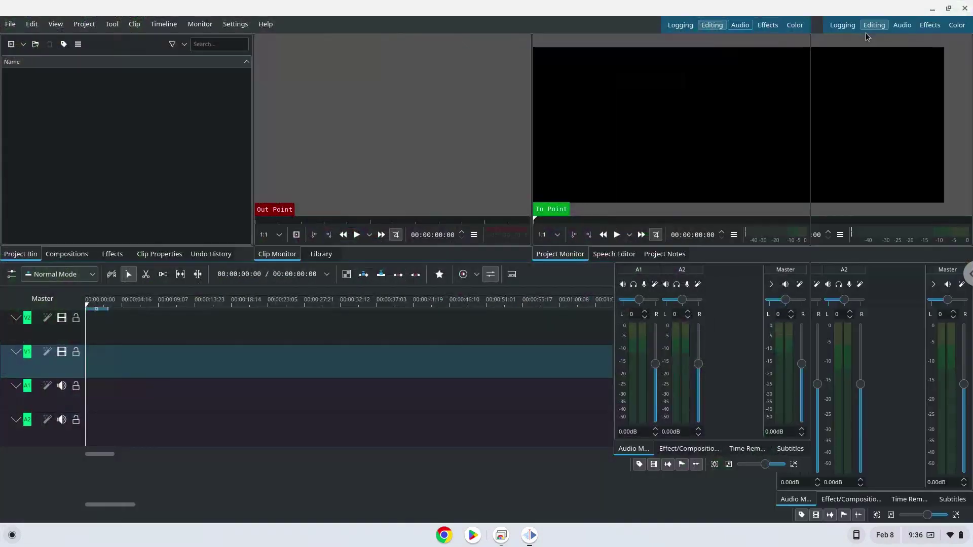
click(835, 24)
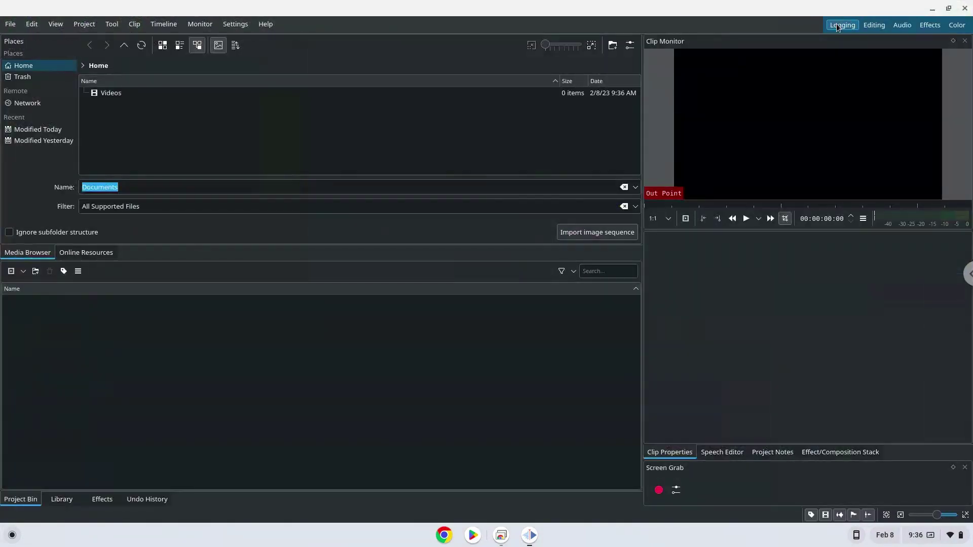
click(903, 25)
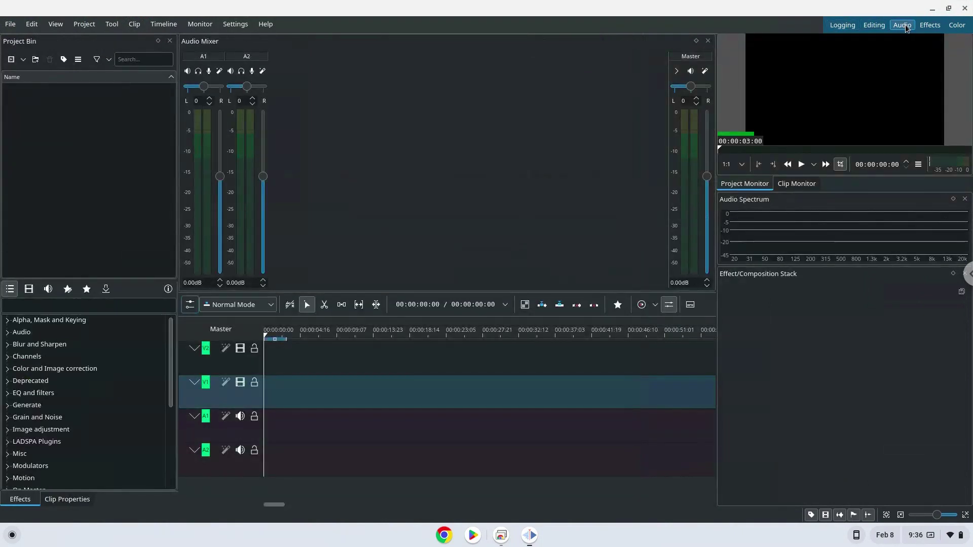
click(922, 27)
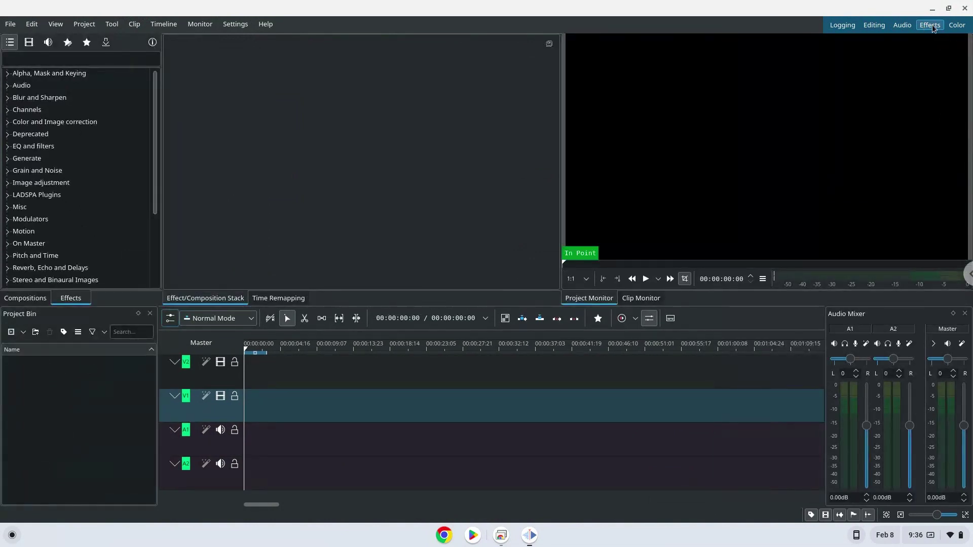
click(955, 26)
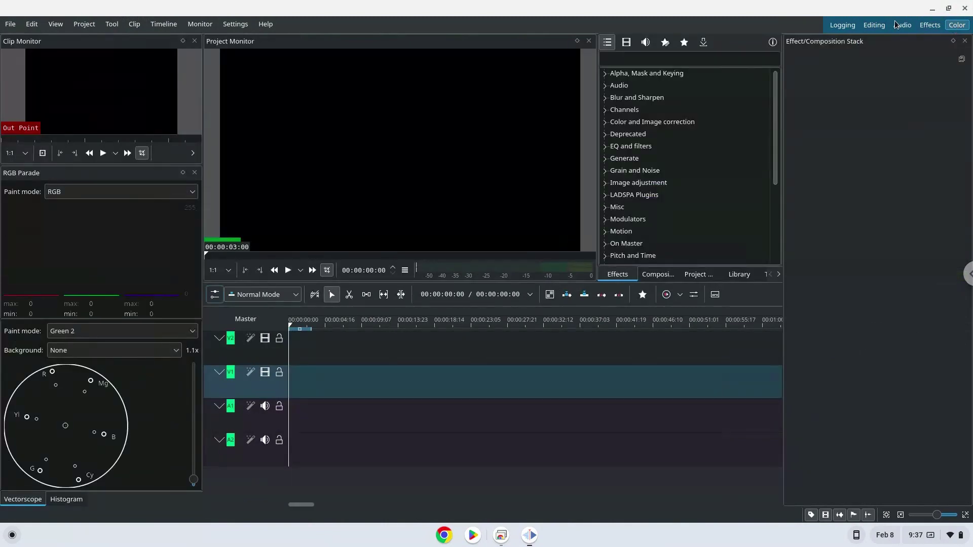
click(875, 27)
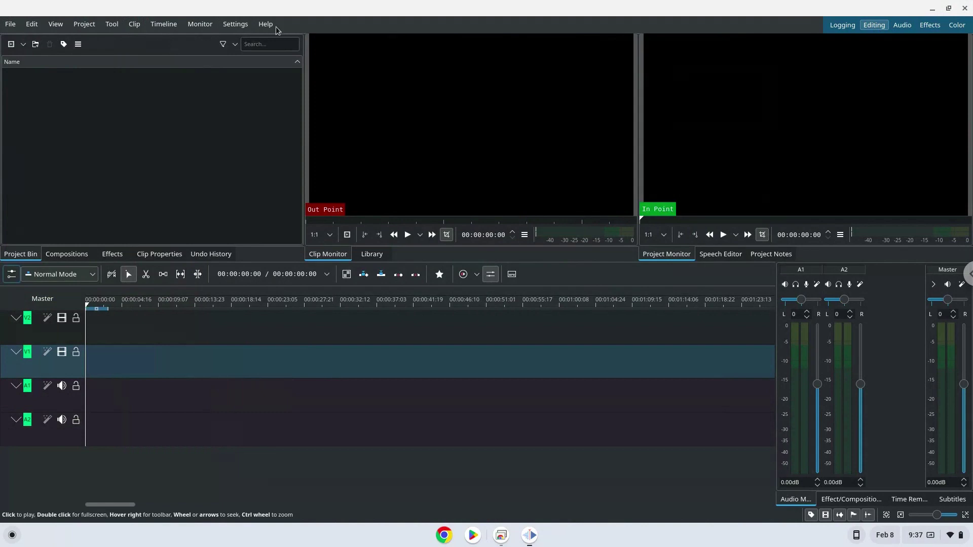
Show the Help > About Kdenlive dialog confirming version 22.12.2 as a flatpak.
click(273, 28)
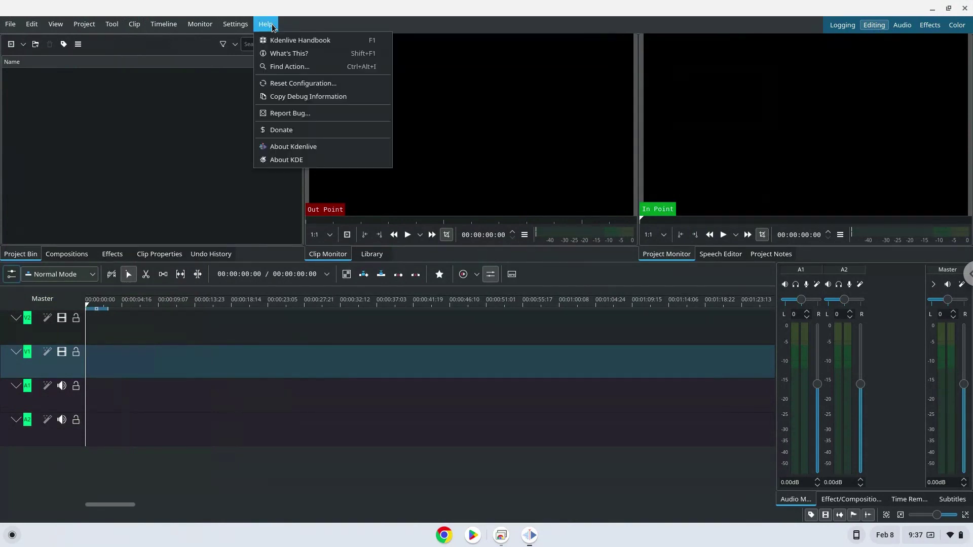
click(287, 152)
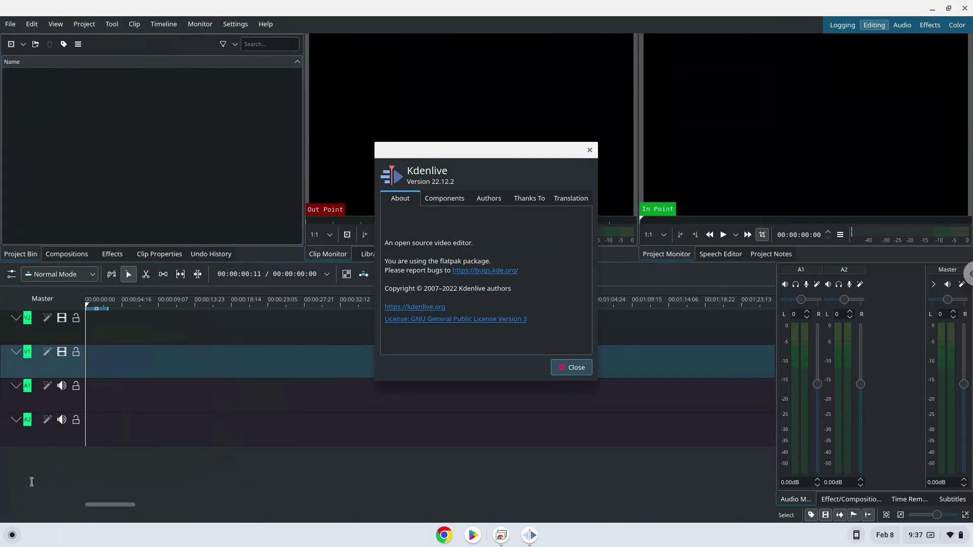
Start the Files app from the Launcher and browse to Linux files, showing its Videos folder.
click(11, 535)
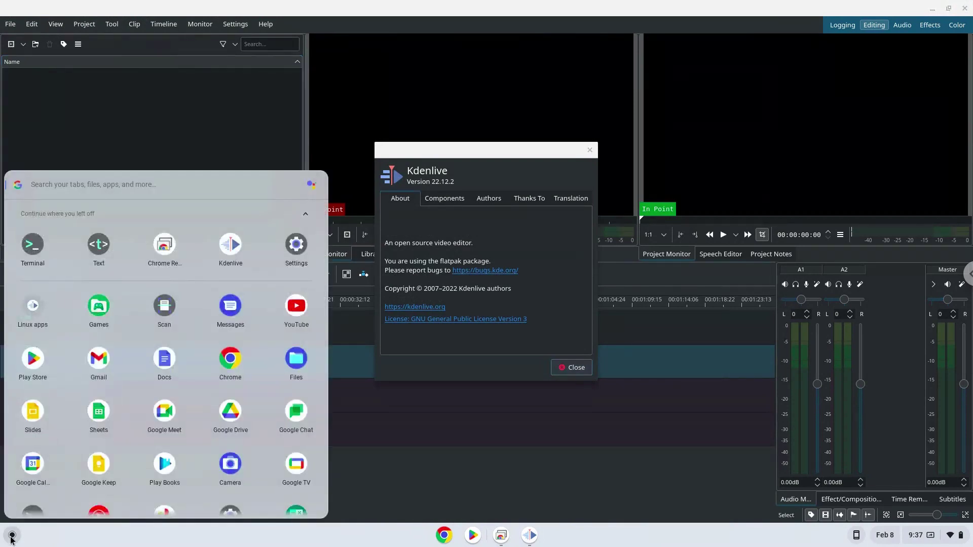
click(293, 366)
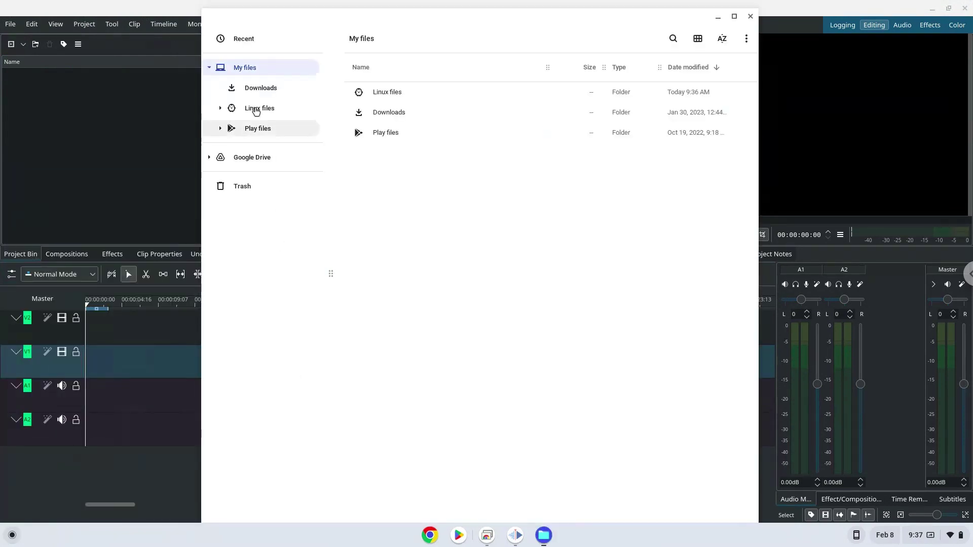
click(256, 109)
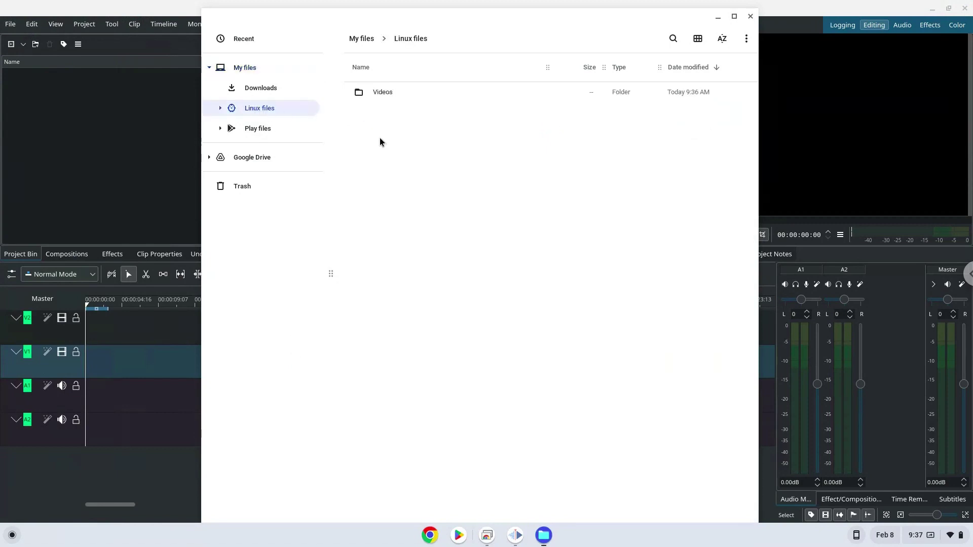